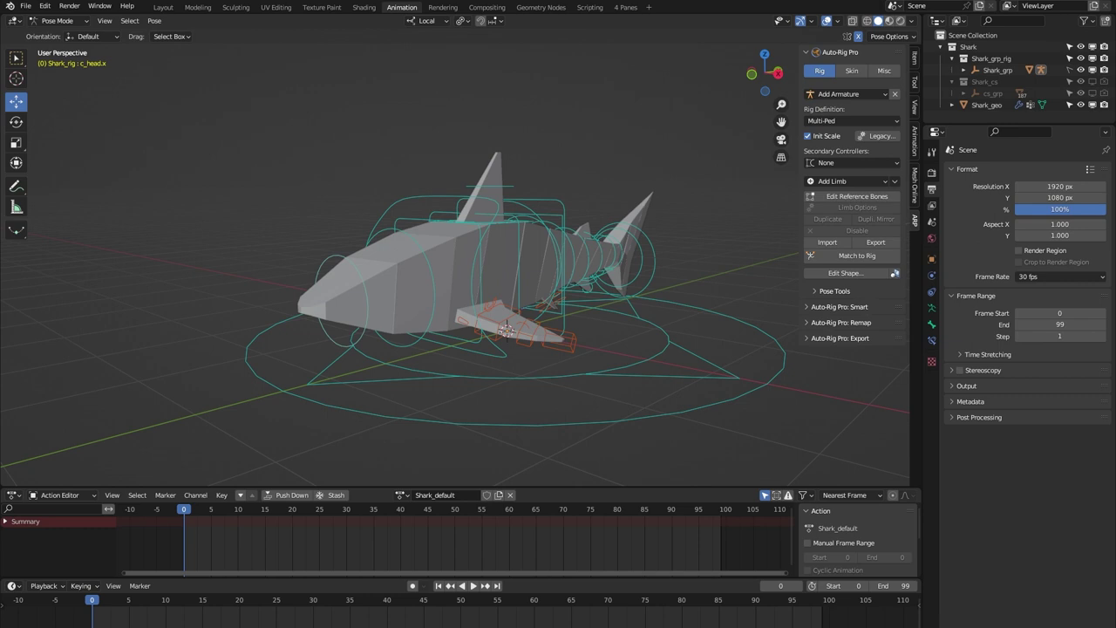
Step: Load the Shark_swim action, play the animation, and view it in the 4 Panes workspace
{"action": "left_click", "coordinate": [400, 494]}
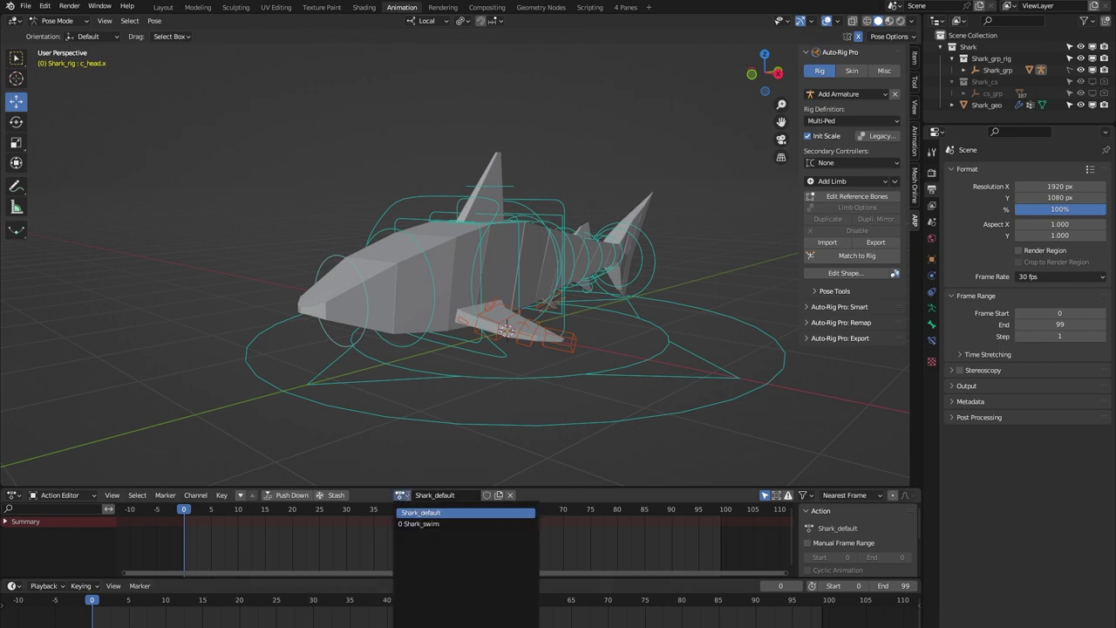
{"action": "left_click", "coordinate": [415, 523]}
{"action": "key", "text": "space"}
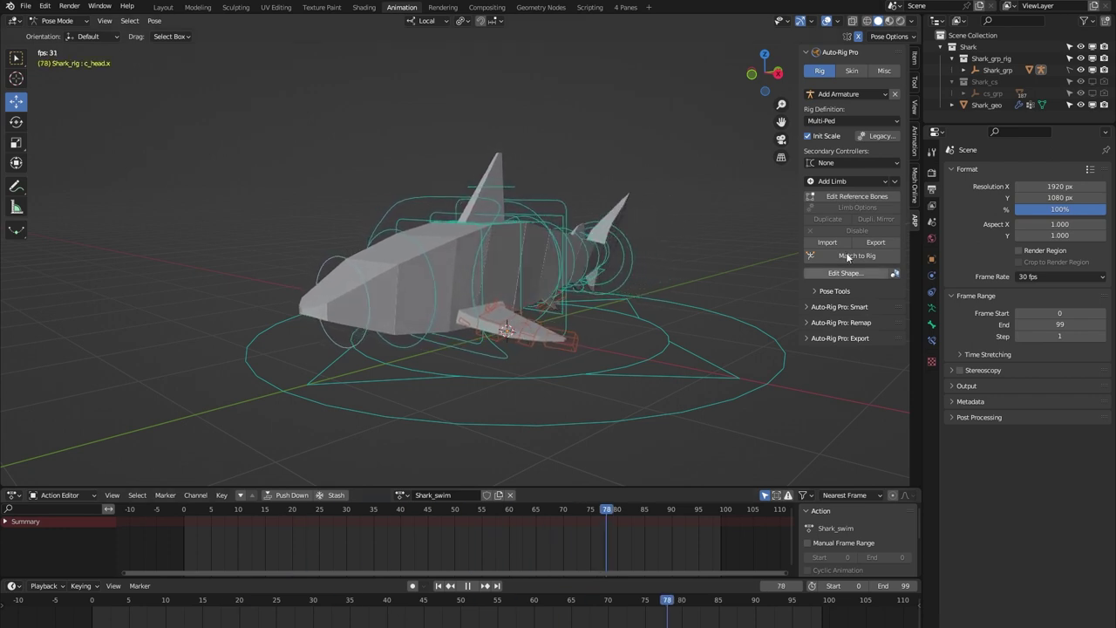
{"action": "left_click", "coordinate": [625, 7]}
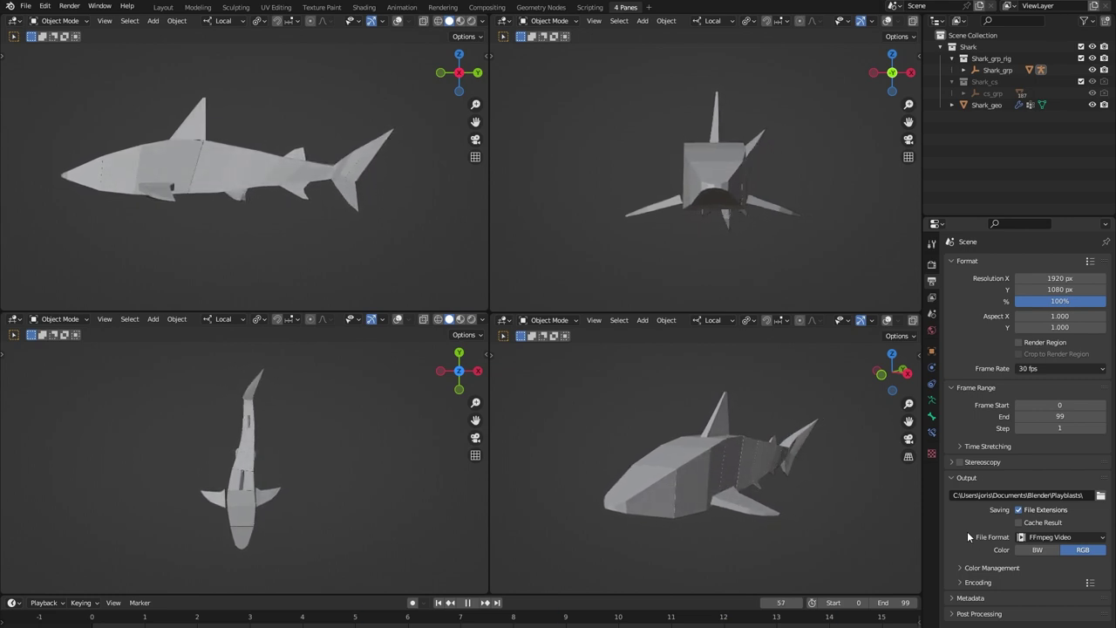
Step: Return to the Animation workspace, stop playback, and load the Shark_default action at frame 0
{"action": "left_click", "coordinate": [402, 7]}
{"action": "key", "text": "space"}
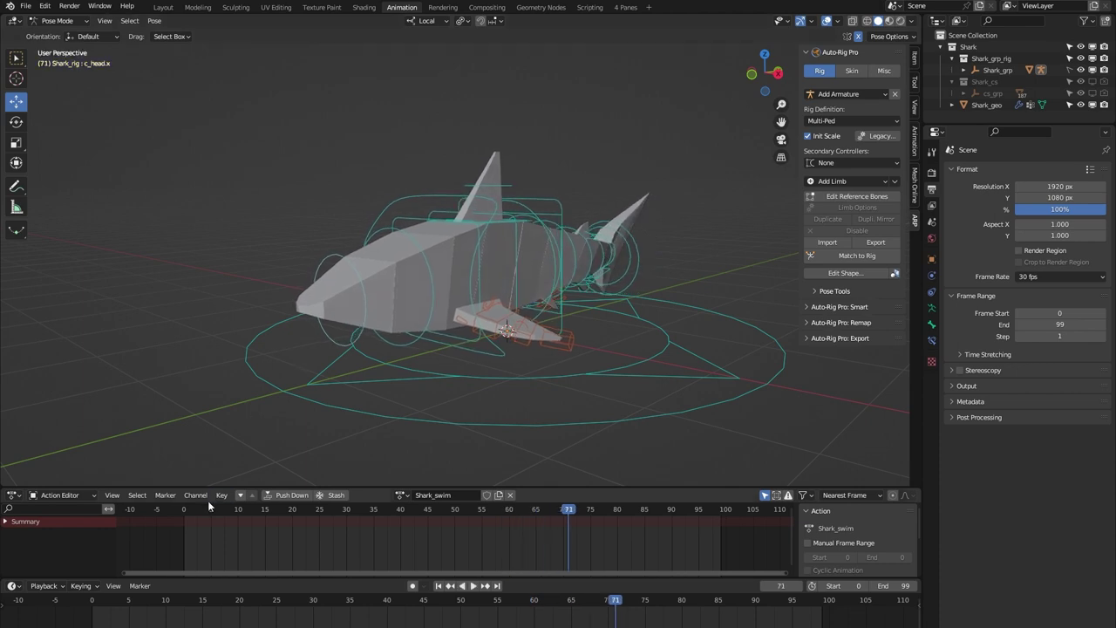
{"action": "left_click", "coordinate": [183, 510]}
{"action": "left_click", "coordinate": [401, 494]}
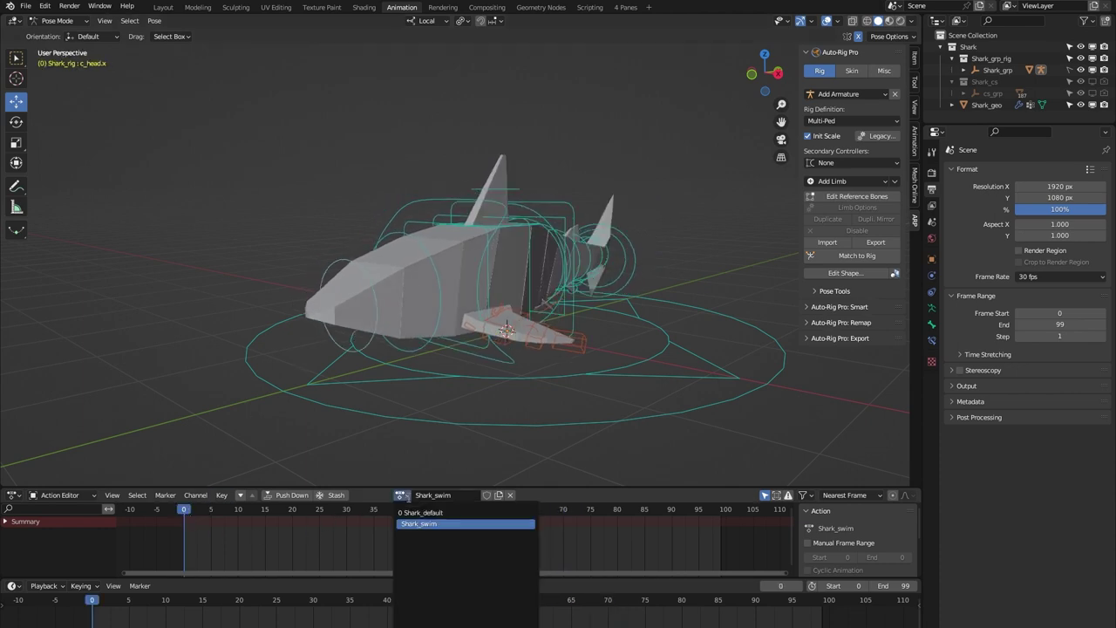
{"action": "left_click", "coordinate": [419, 520]}
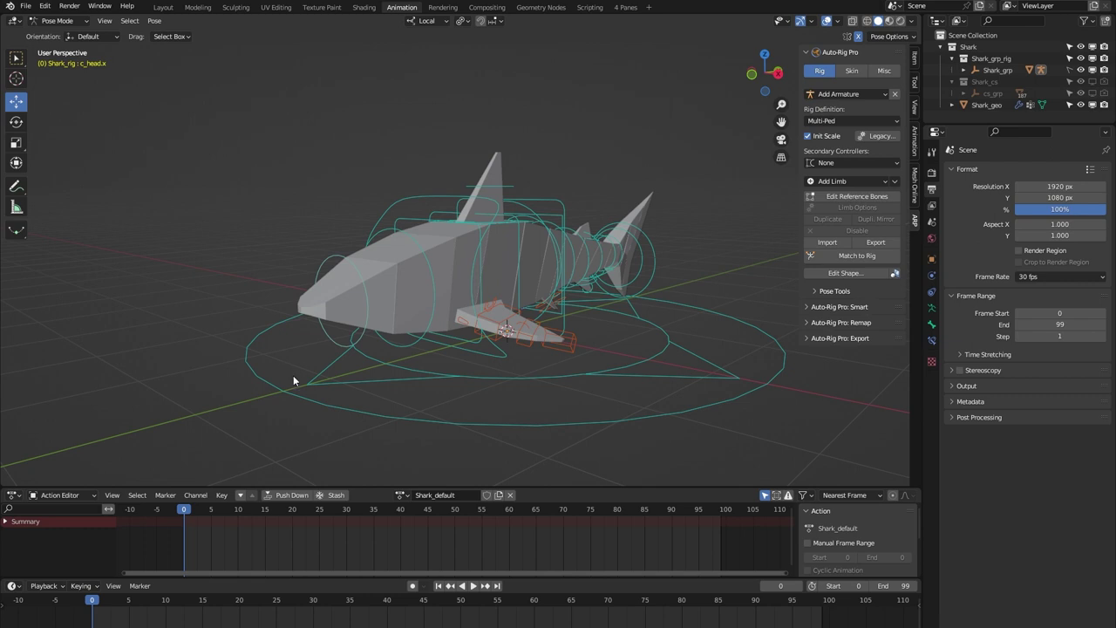
Step: Open the shark rig's reference bones for editing and switch to Object Mode
{"action": "left_click", "coordinate": [857, 196]}
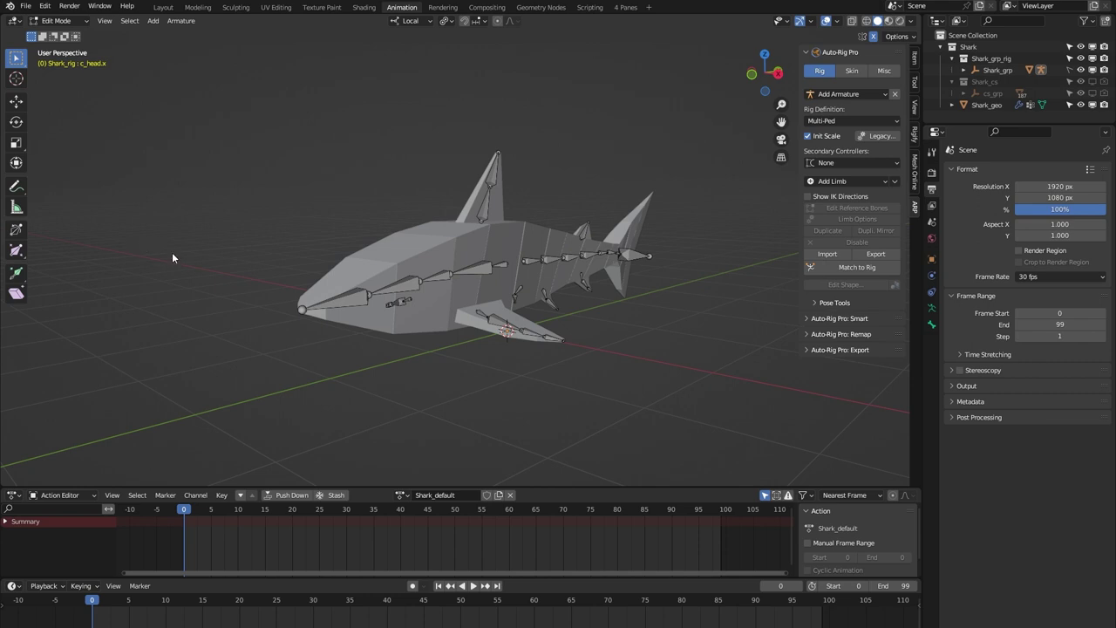
{"action": "key", "text": "Tab"}
Step: Delete the shark mesh to view the reference bones alone, and undo the deletion
{"action": "left_click", "coordinate": [363, 266]}
{"action": "middle_click_drag", "start_coordinate": [363, 265], "coordinate": [437, 340]}
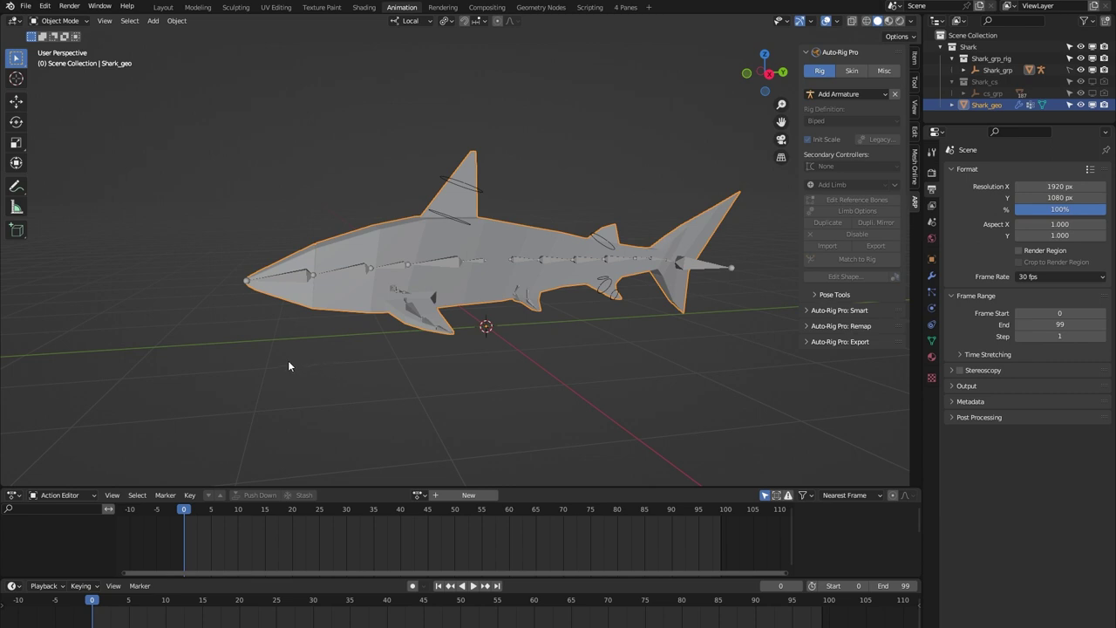
{"action": "key", "text": "Delete"}
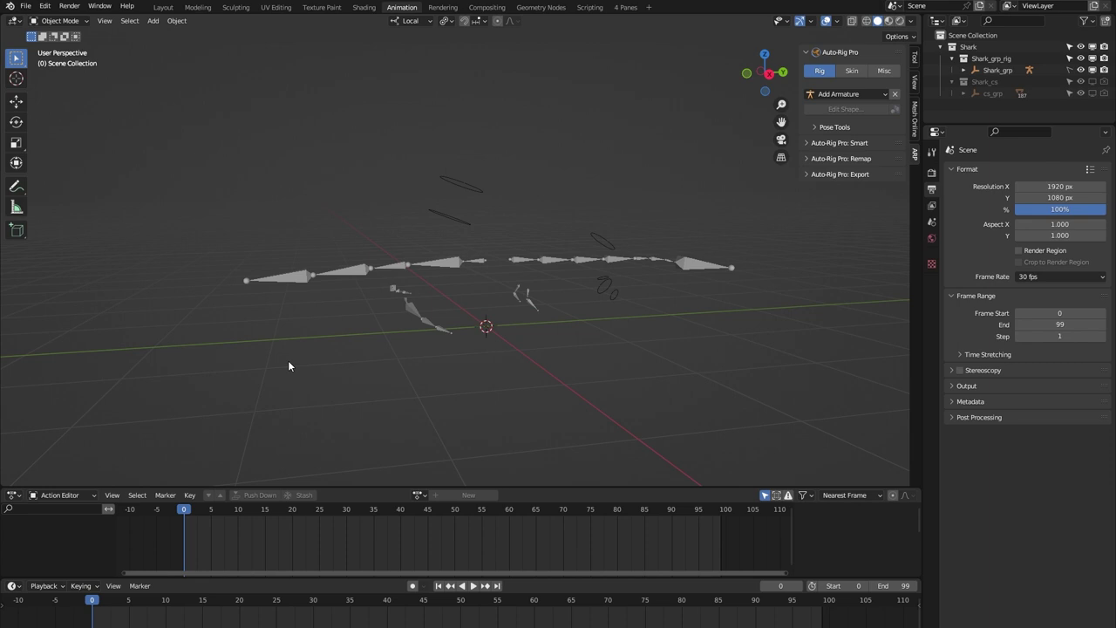
{"action": "key", "text": "ctrl+z"}
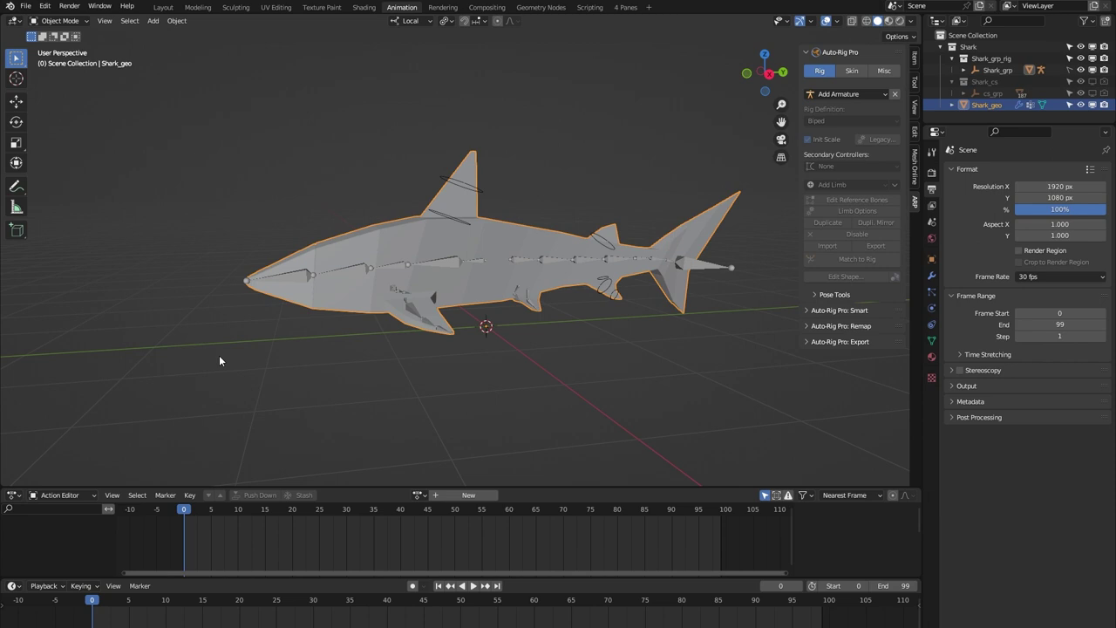
Step: Select the shark's armature and rebuild its control rig with Match to Rig
{"action": "left_click", "coordinate": [291, 279]}
{"action": "left_click", "coordinate": [856, 267]}
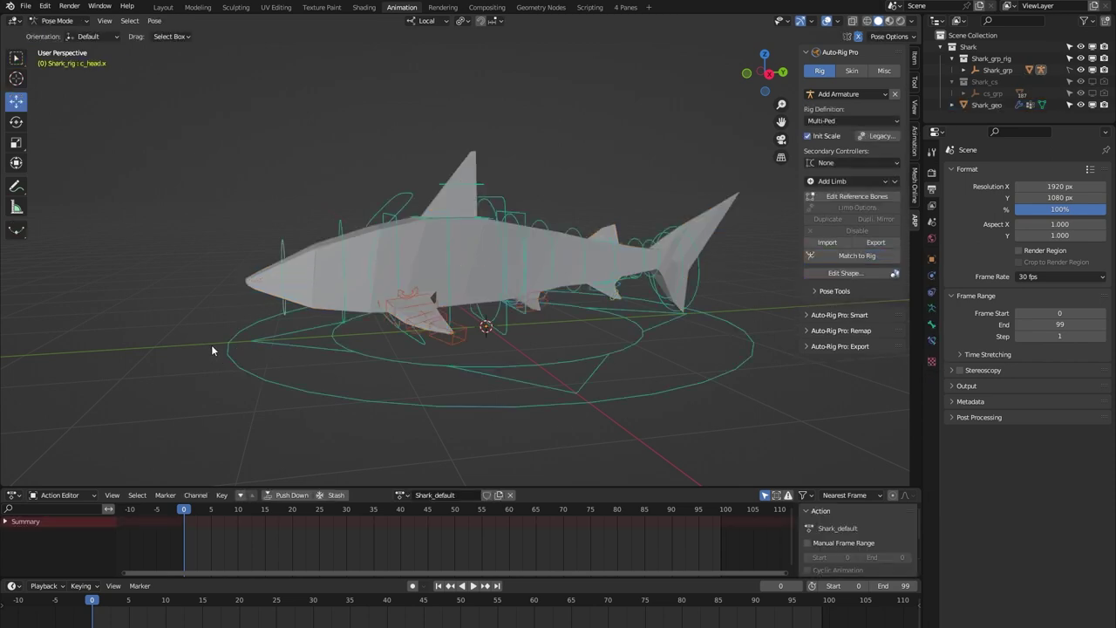
Step: Try moving the outer ring control c_pos along its local Y axis, and undo the move
{"action": "middle_click_drag", "start_coordinate": [164, 380], "coordinate": [237, 279]}
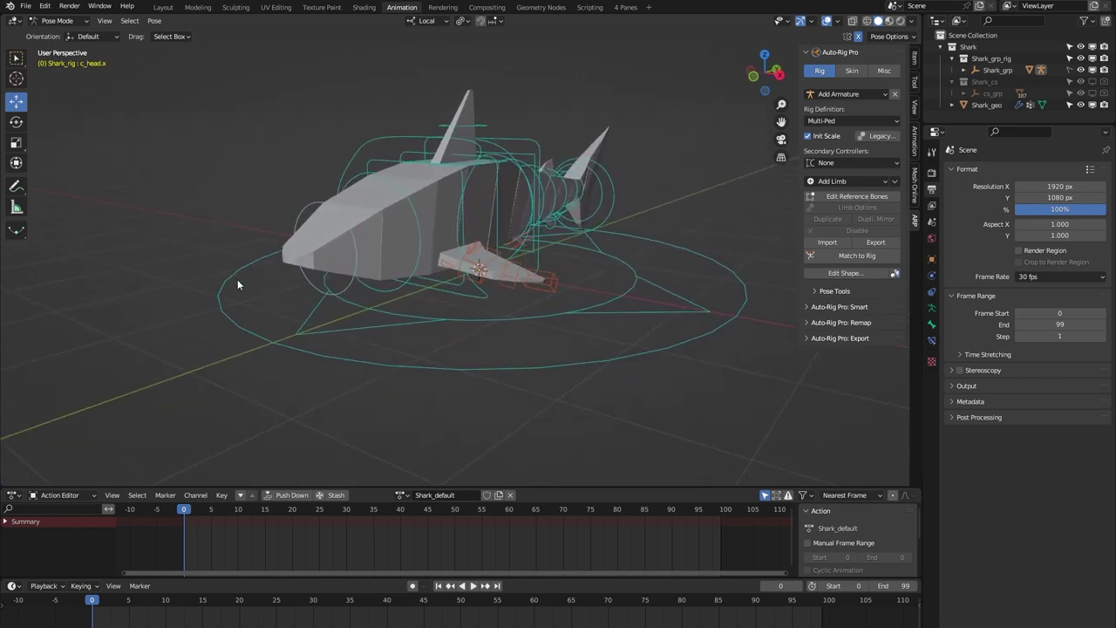
{"action": "left_click", "coordinate": [407, 370]}
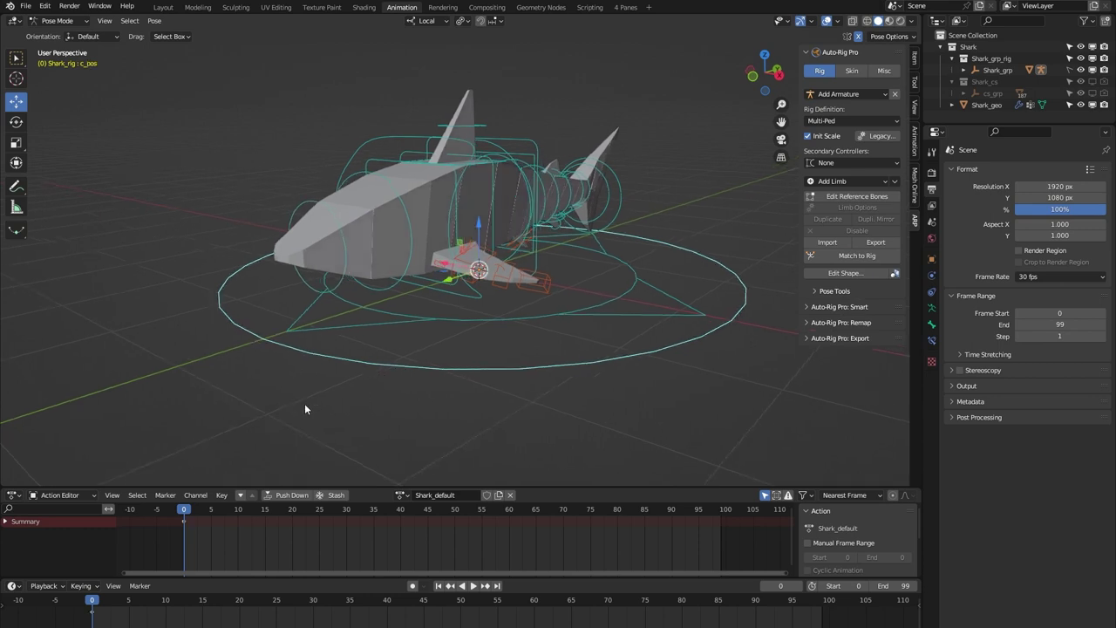
{"action": "middle_click_drag", "start_coordinate": [403, 331], "coordinate": [393, 342]}
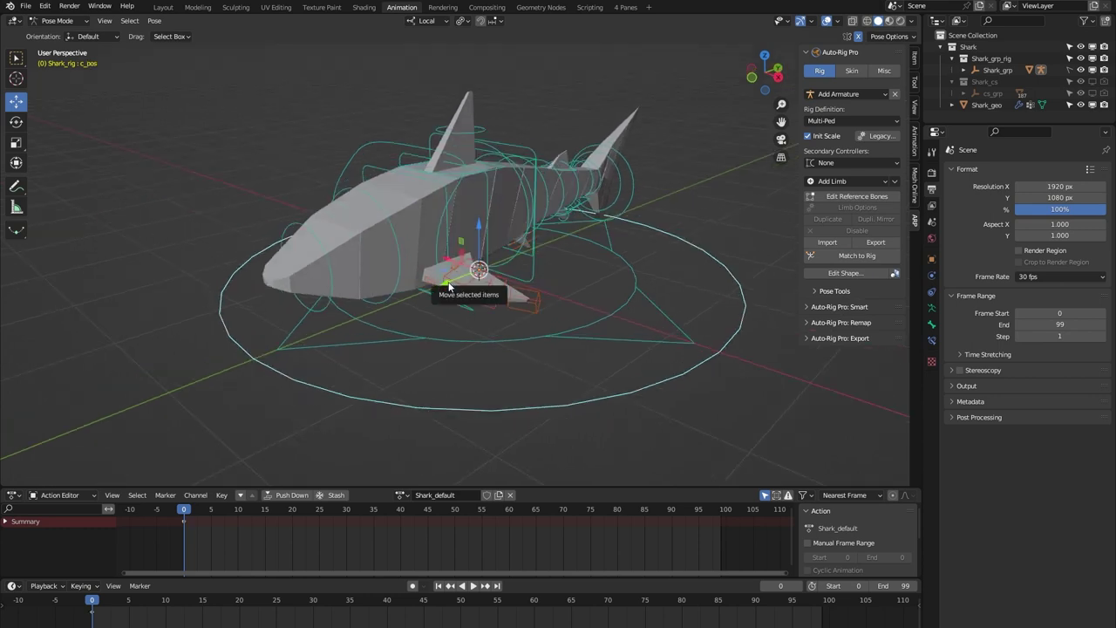
{"action": "key", "text": "g"}
{"action": "key", "text": "y"}
{"action": "key", "text": "y"}
{"action": "left_click_drag", "start_coordinate": [654, 251], "coordinate": [608, 286]}
{"action": "key", "text": "ctrl+z"}
Step: Try moving the inner c_traj control with the arrow points along its local Y axis, and undo the move
{"action": "left_click", "coordinate": [562, 341]}
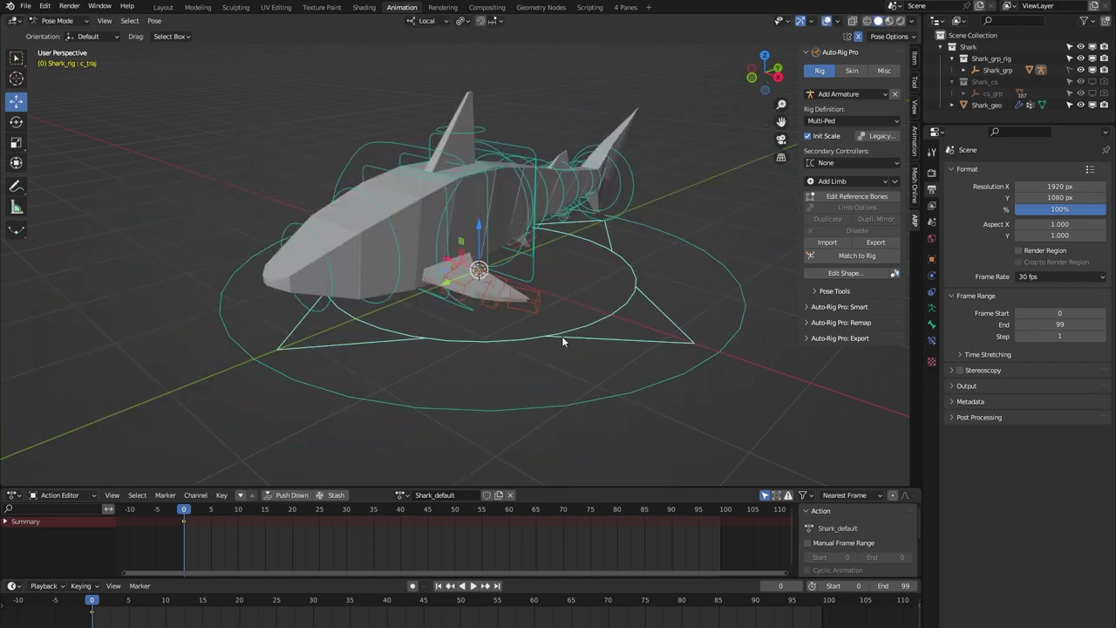
{"action": "key", "text": "g"}
{"action": "key", "text": "y"}
{"action": "key", "text": "y"}
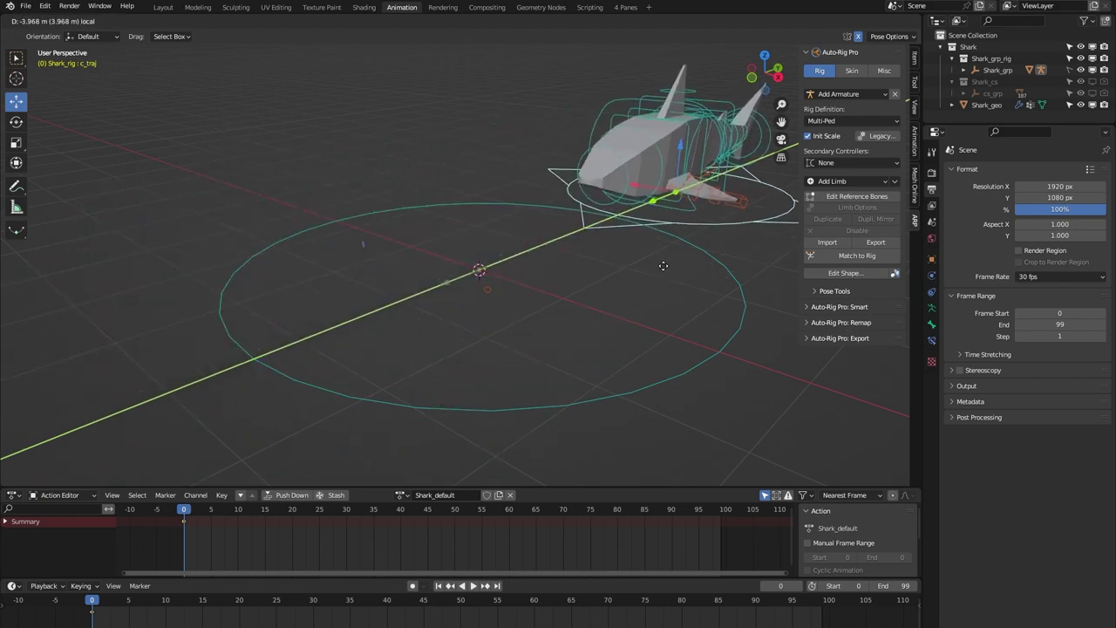
{"action": "left_click", "coordinate": [597, 293]}
{"action": "key", "text": "ctrl+z"}
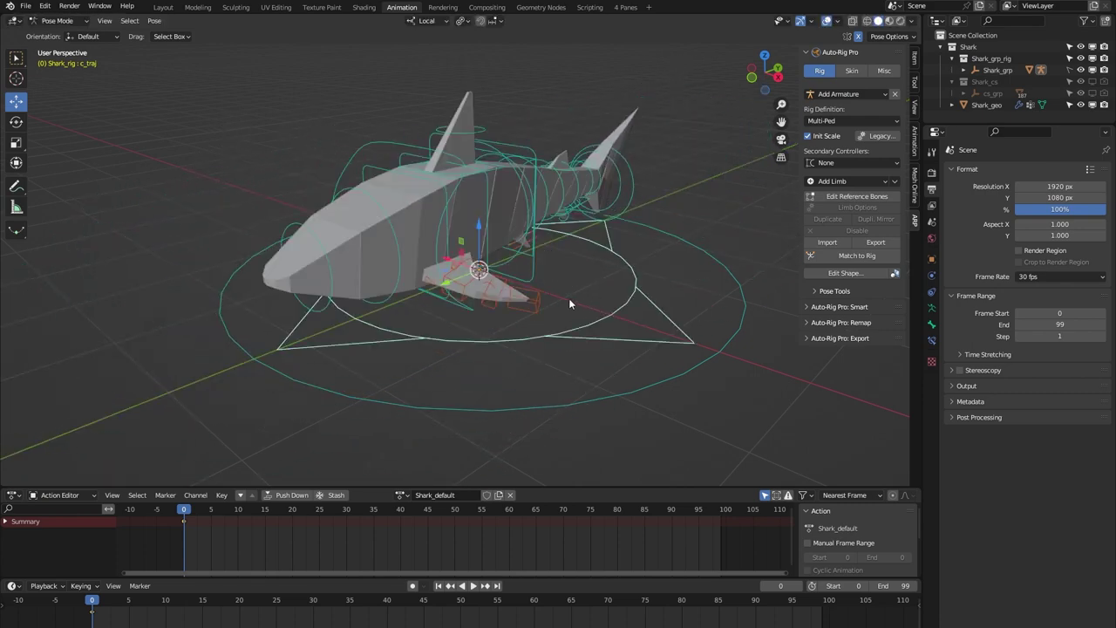
Step: Try moving the c_root_master.x control at the middle of the shark's body
{"action": "middle_click_drag", "start_coordinate": [568, 298], "coordinate": [544, 298]}
{"action": "left_click", "coordinate": [521, 246]}
{"action": "middle_click_drag", "start_coordinate": [523, 246], "coordinate": [486, 258]}
{"action": "mouse_move", "coordinate": [481, 253]}
{"action": "left_mouse_down"}
{"action": "mouse_move", "coordinate": [466, 192]}
{"action": "mouse_move", "coordinate": [464, 301]}
{"action": "mouse_move", "coordinate": [462, 247]}
{"action": "left_mouse_up"}
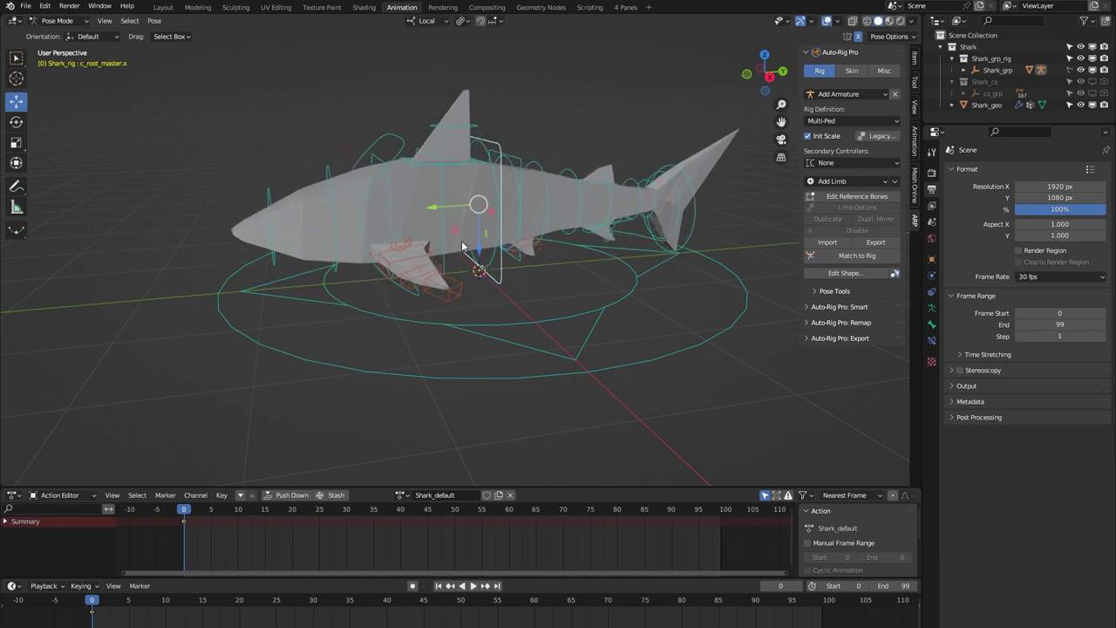
Step: Try rotating the c_tail_master.x control about its local Z axis with the Rotate tool
{"action": "middle_click_drag", "start_coordinate": [530, 268], "coordinate": [521, 274]}
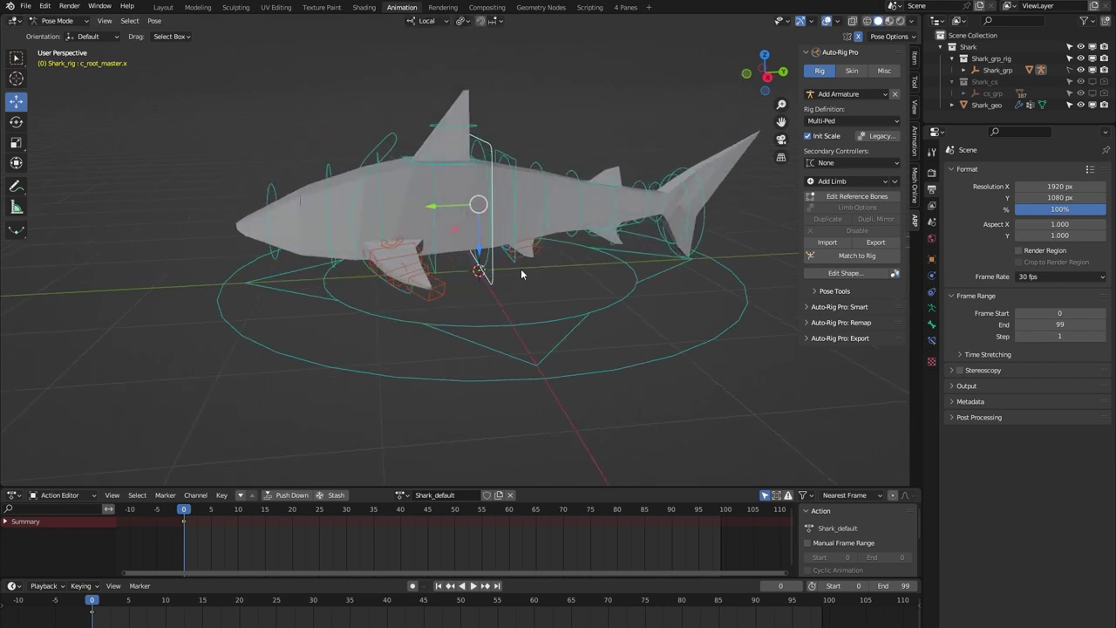
{"action": "left_click", "coordinate": [515, 162]}
{"action": "middle_click_drag", "start_coordinate": [509, 252], "coordinate": [516, 230]}
{"action": "key", "text": "shift+space"}
{"action": "key", "text": "r"}
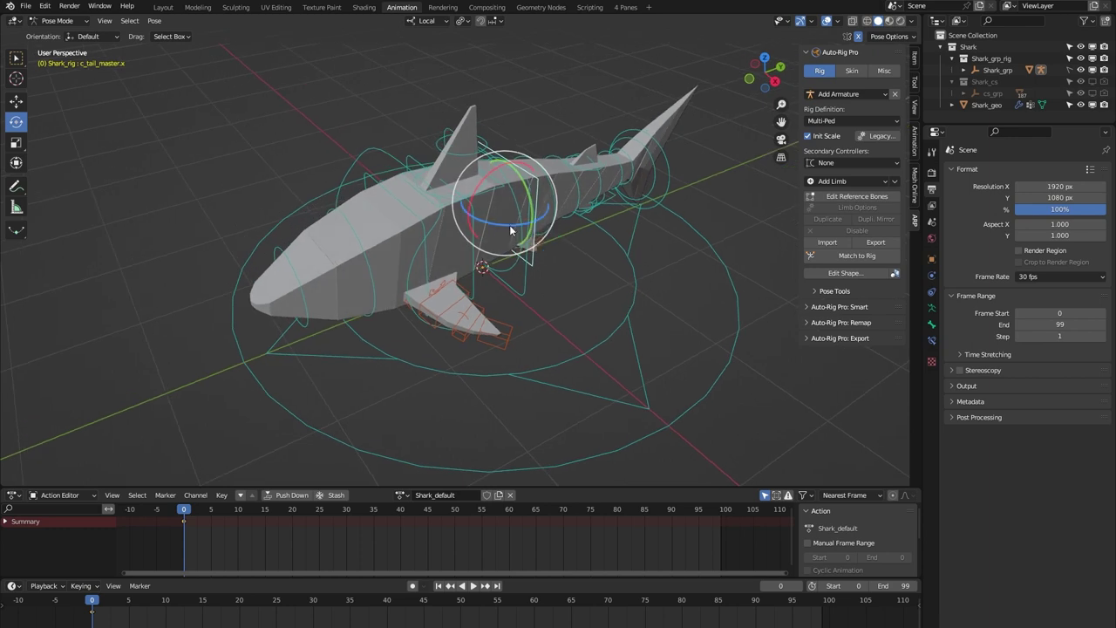
{"action": "left_click_drag", "start_coordinate": [511, 230], "coordinate": [518, 264]}
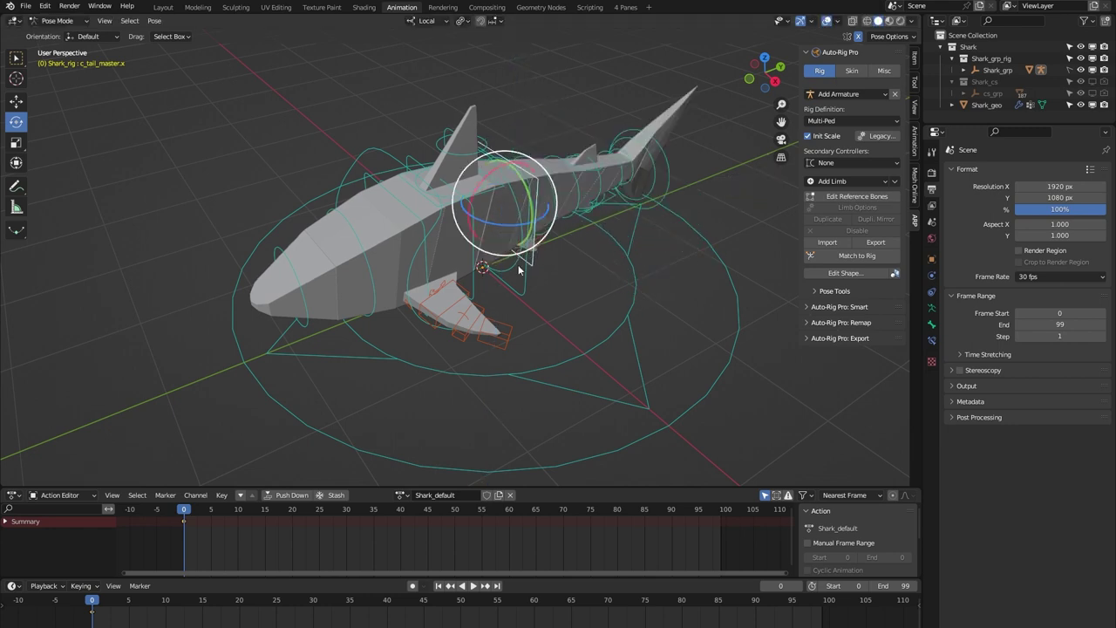
Step: Try rotating the c_spine_master.x control about its local X axis, and undo the rotation
{"action": "middle_click_drag", "start_coordinate": [518, 264], "coordinate": [472, 290]}
{"action": "left_click", "coordinate": [400, 146]}
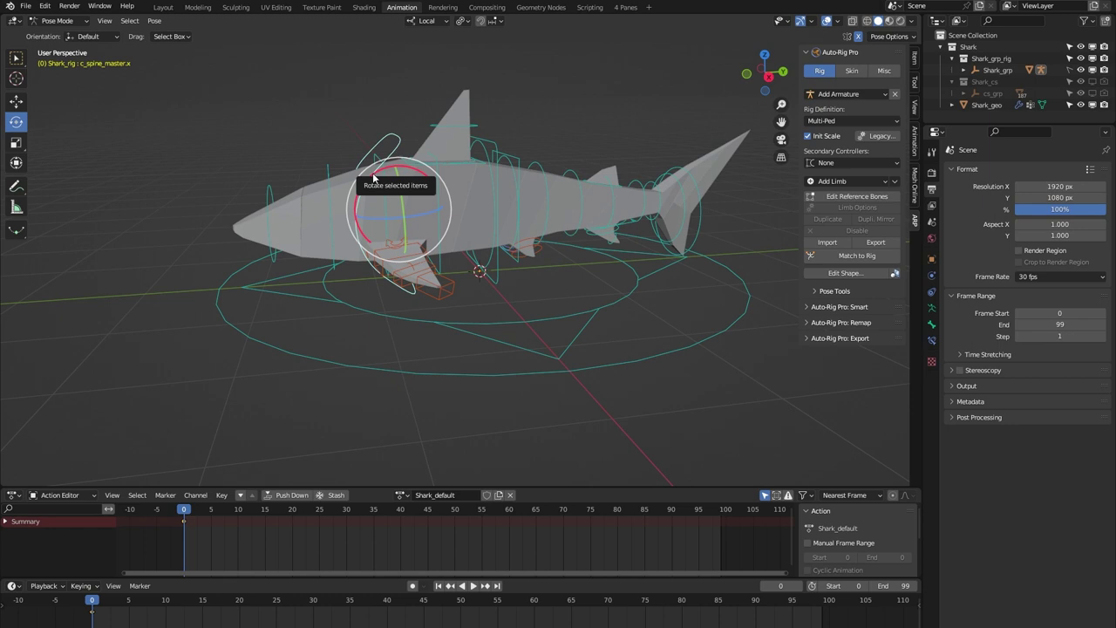
{"action": "left_click_drag", "start_coordinate": [374, 177], "coordinate": [352, 202]}
{"action": "key", "text": "ctrl+z"}
Step: Select the c_head.x control and display its rig settings with the Head Lock option
{"action": "middle_click_drag", "start_coordinate": [228, 244], "coordinate": [258, 276]}
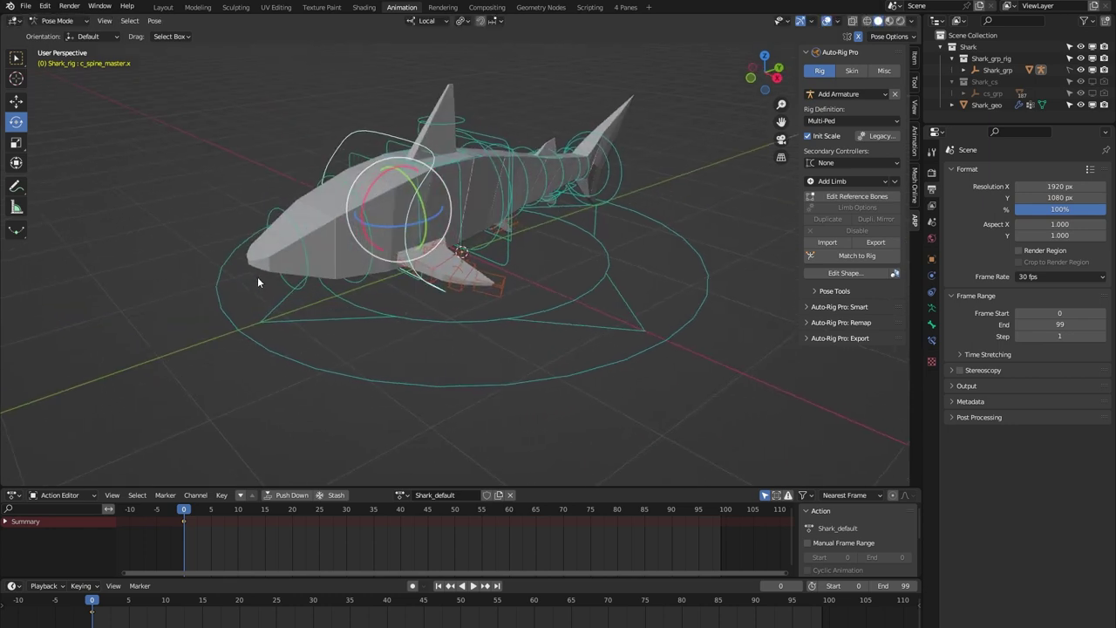
{"action": "left_click", "coordinate": [276, 212]}
{"action": "middle_click_drag", "start_coordinate": [252, 226], "coordinate": [209, 181]}
{"action": "left_click", "coordinate": [914, 81]}
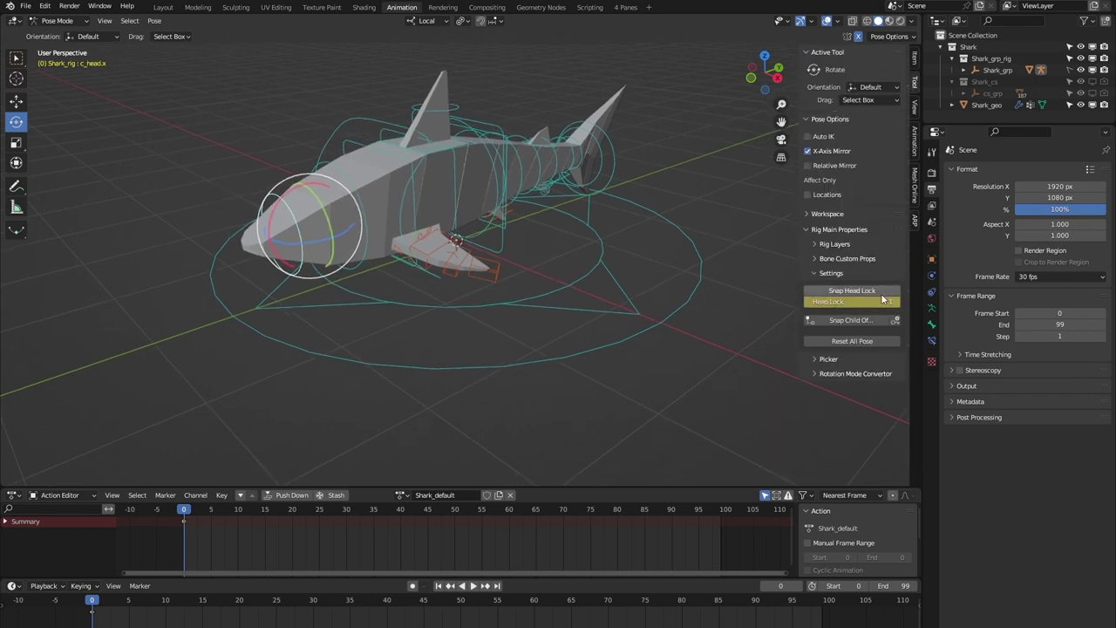
Step: Try rotating the c_neck.x control with Head Lock enabled on the head
{"action": "middle_click_drag", "start_coordinate": [225, 174], "coordinate": [209, 169]}
{"action": "left_click", "coordinate": [225, 149]}
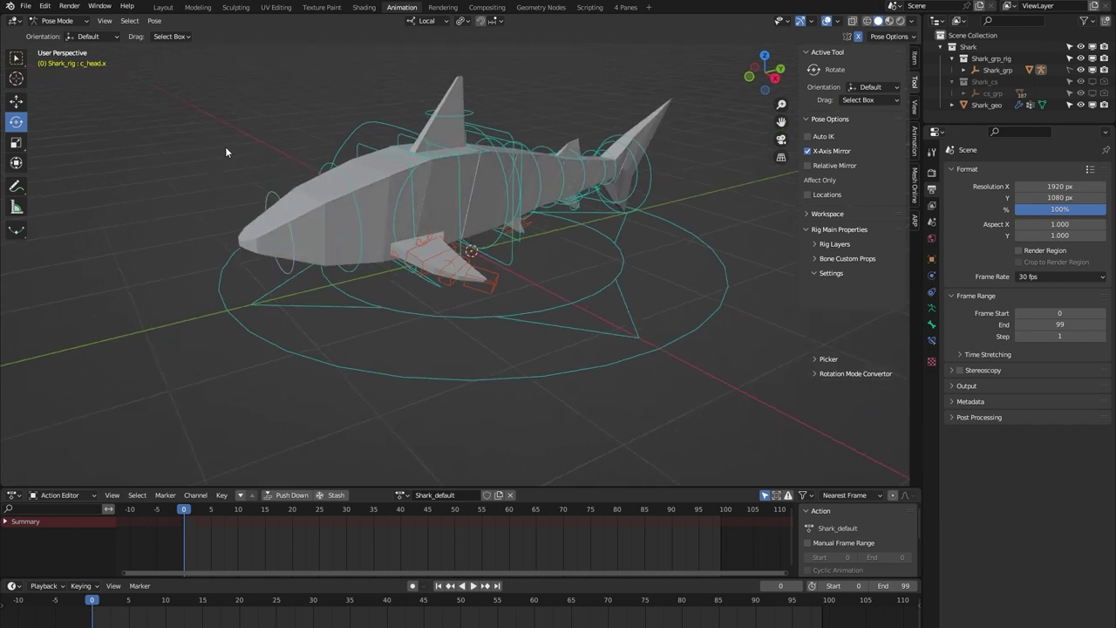
{"action": "scroll", "coordinate": [227, 151], "scroll_direction": "up", "scroll_amount": 2}
{"action": "left_click", "coordinate": [343, 174]}
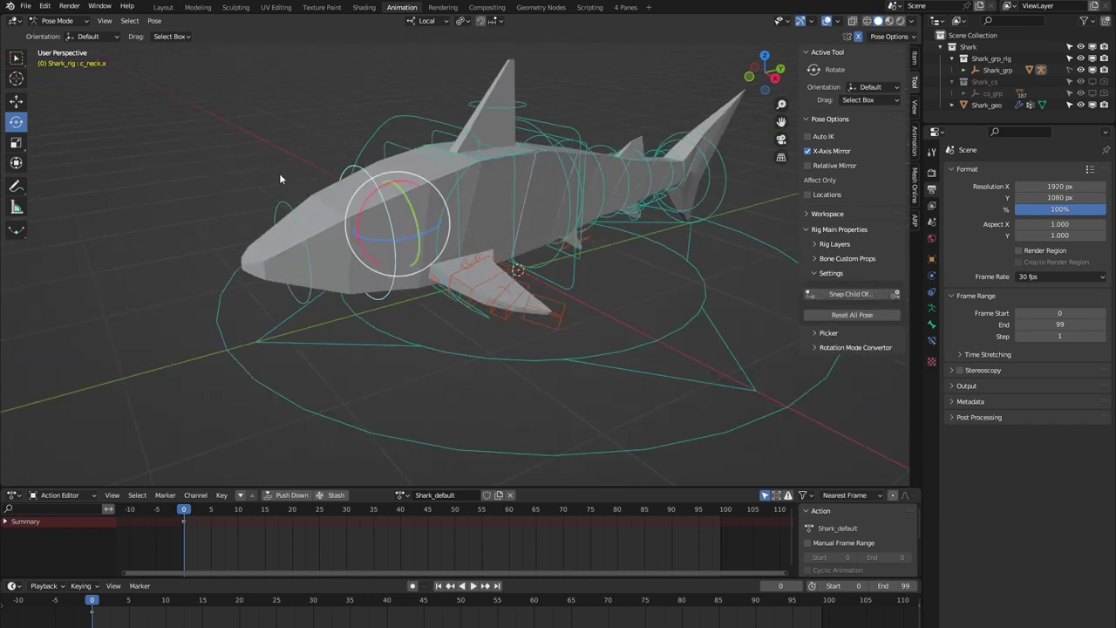
{"action": "left_click_drag", "start_coordinate": [382, 224], "coordinate": [345, 231]}
Step: Set Head Lock to 0 on the c_head.x control
{"action": "left_click", "coordinate": [289, 209]}
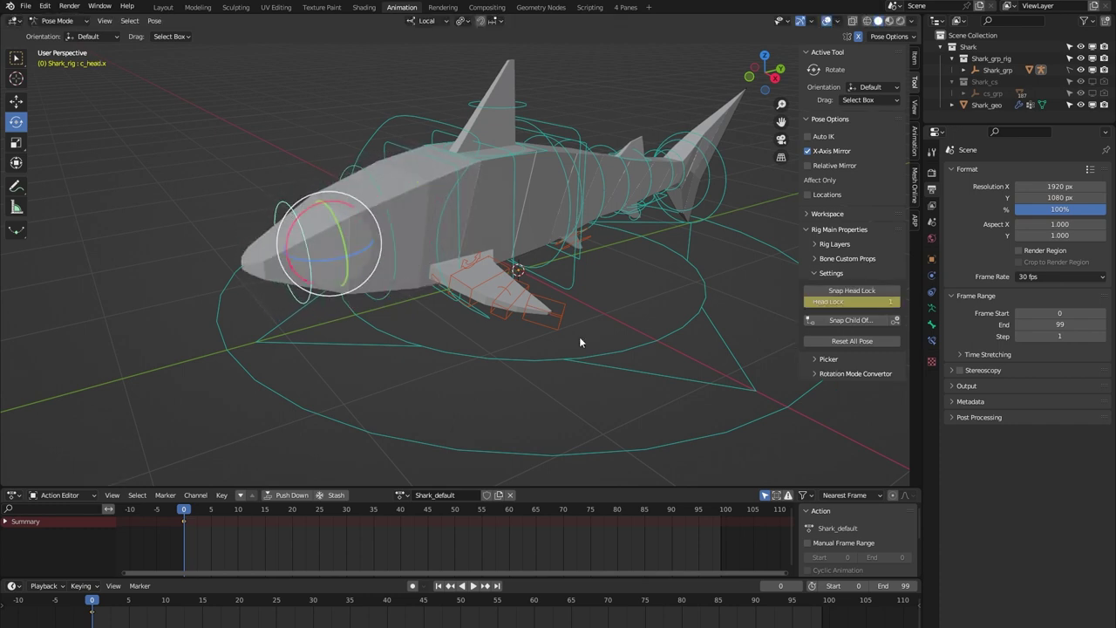
{"action": "left_click", "coordinate": [879, 304]}
{"action": "type", "text": "0"}
{"action": "key", "text": "Return"}
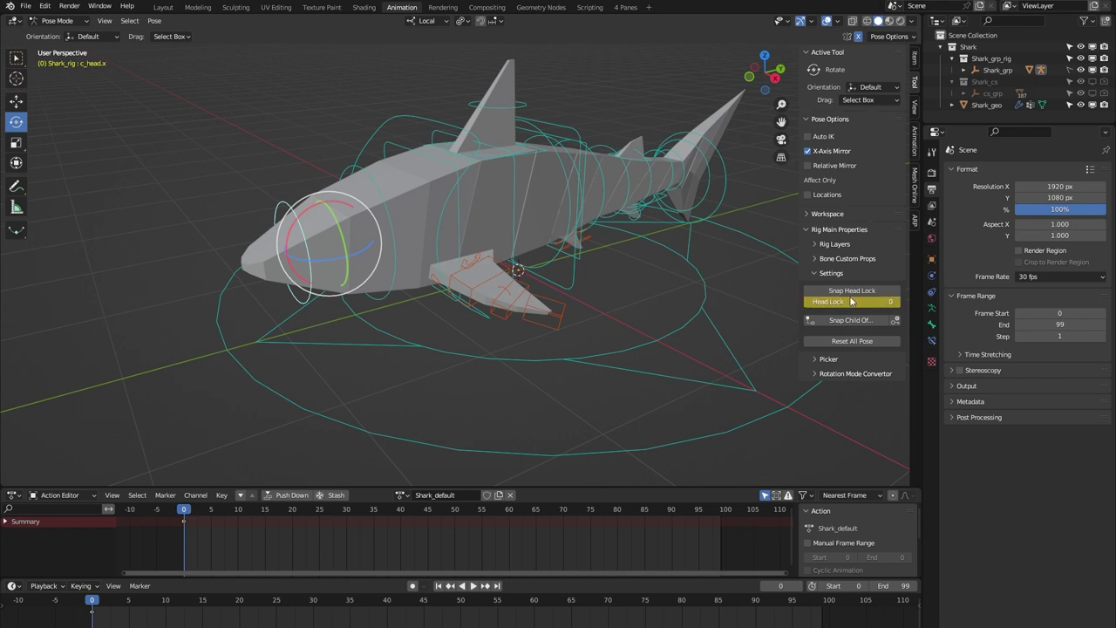
Step: Try rotating the c_neck.x control with Head Lock disabled, and cancel the rotation
{"action": "left_click", "coordinate": [374, 180]}
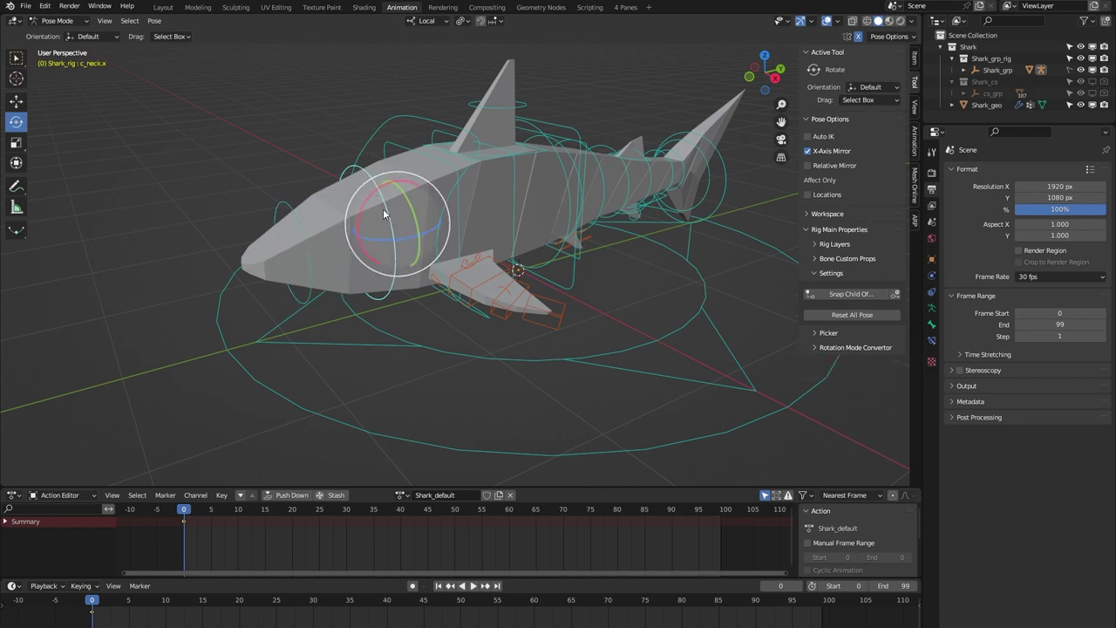
{"action": "left_click_drag", "start_coordinate": [383, 209], "coordinate": [364, 186]}
{"action": "right_click", "coordinate": [364, 187]}
Step: Set Head Lock back to 1 on the c_head.x control
{"action": "left_click", "coordinate": [293, 197]}
{"action": "left_click", "coordinate": [862, 301]}
{"action": "type", "text": "1"}
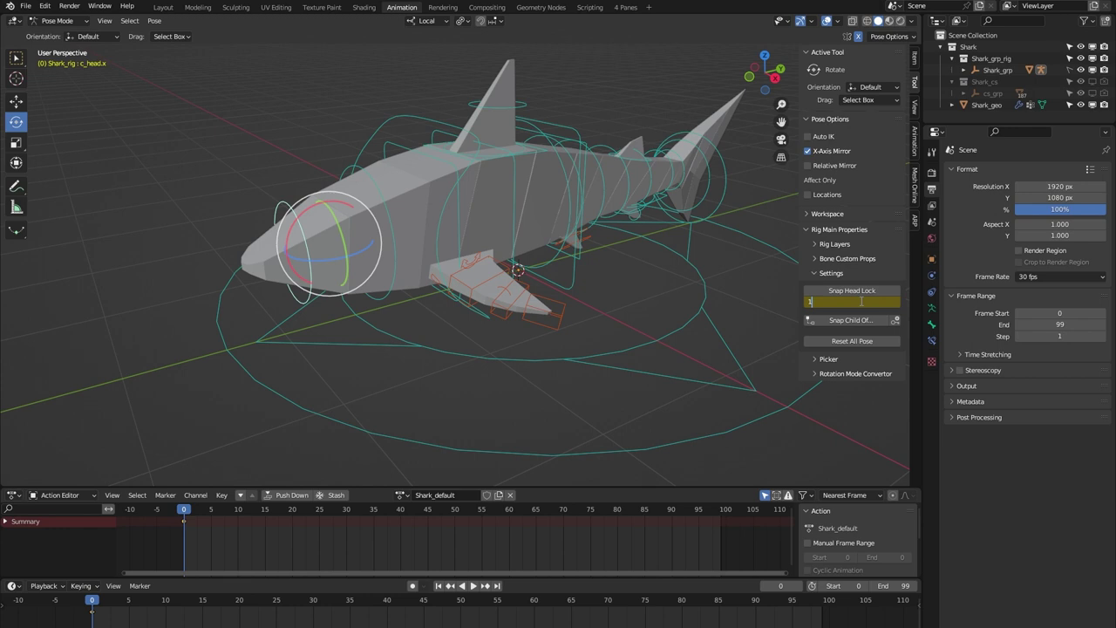
{"action": "key", "text": "Return"}
Step: Try rotating the pectoral fin's c_arm_fk.l control, and undo the rotations
{"action": "middle_click_drag", "start_coordinate": [598, 301], "coordinate": [489, 285]}
{"action": "scroll", "coordinate": [489, 253], "scroll_direction": "up", "scroll_amount": 5}
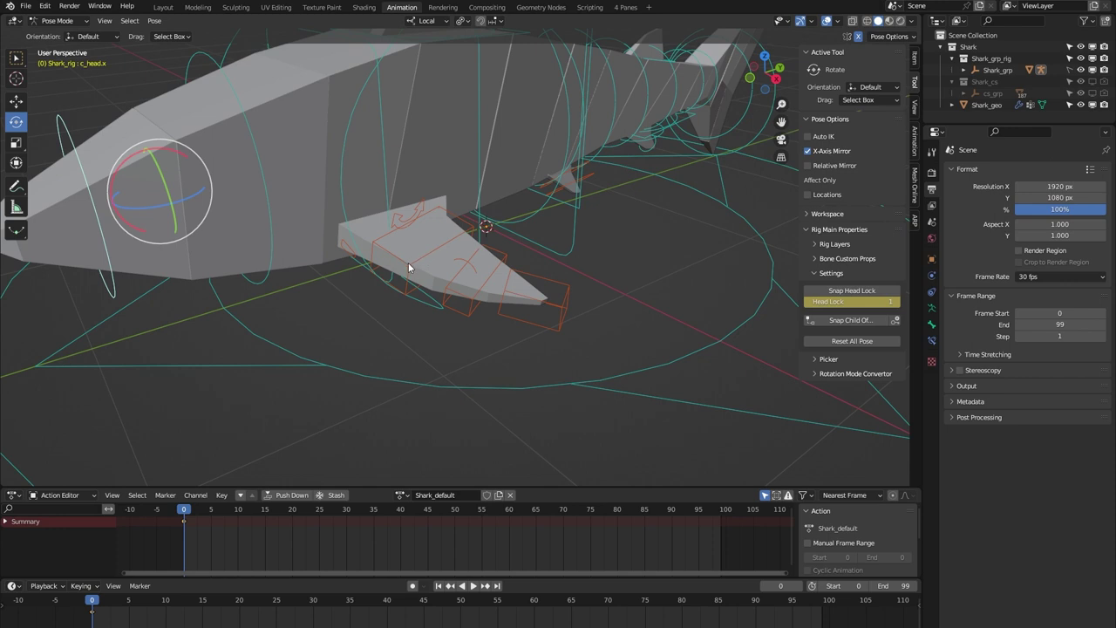
{"action": "left_click", "coordinate": [408, 263]}
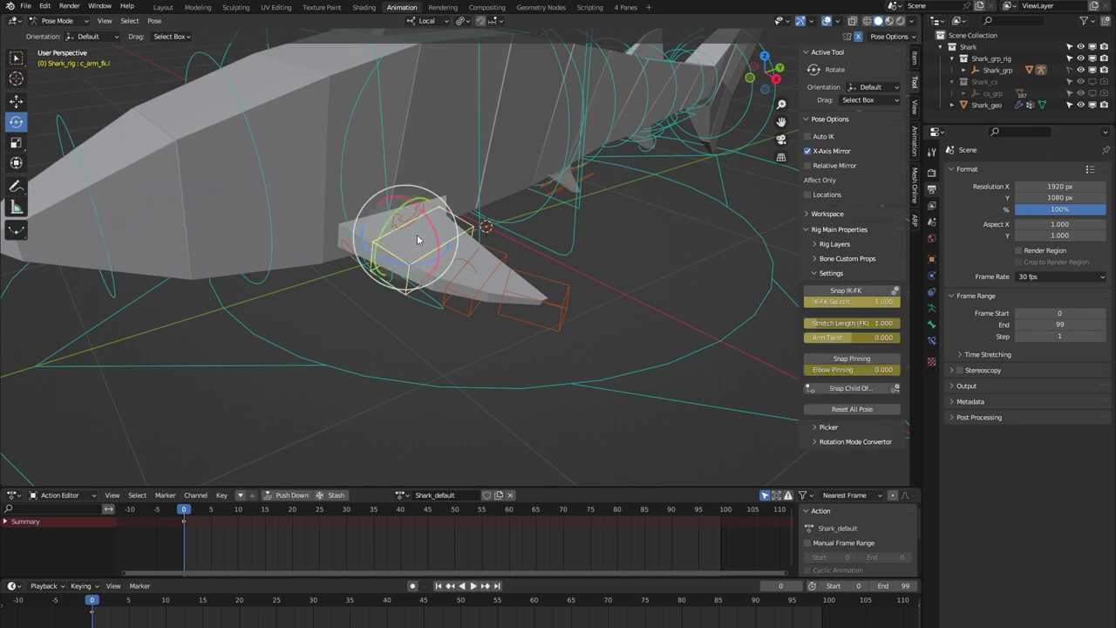
{"action": "left_click_drag", "start_coordinate": [417, 233], "coordinate": [388, 237]}
{"action": "left_click_drag", "start_coordinate": [424, 200], "coordinate": [422, 240]}
{"action": "key", "text": "ctrl+z"}
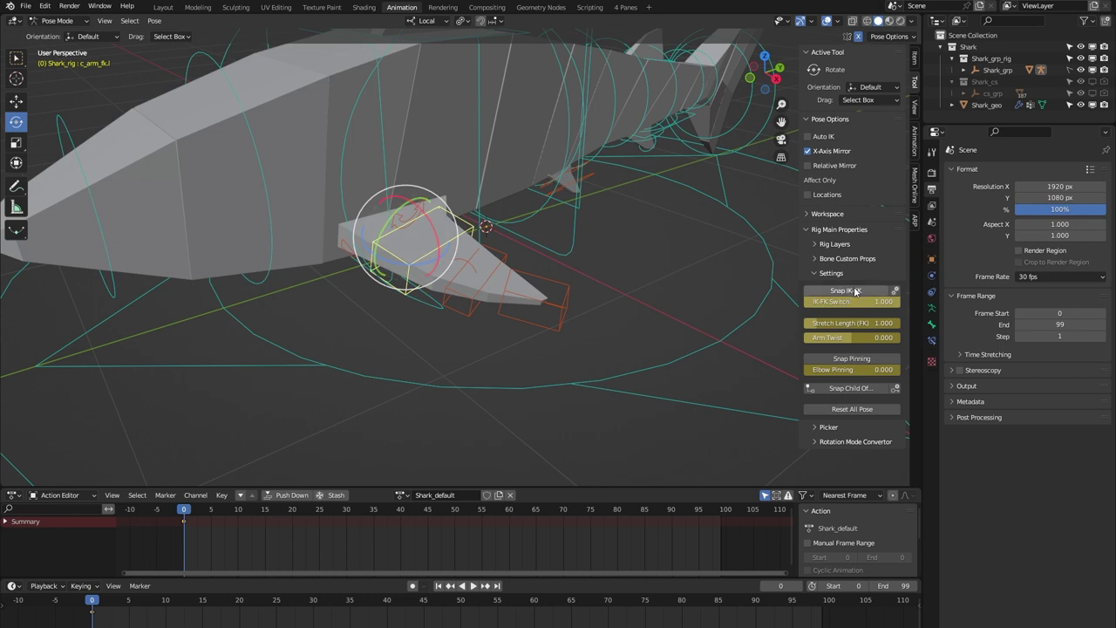
Step: Snap the pectoral fin from FK to IK, then try moving c_hand_ik.l along its local Y axis and undo the move
{"action": "left_click", "coordinate": [538, 300]}
{"action": "key", "text": "g"}
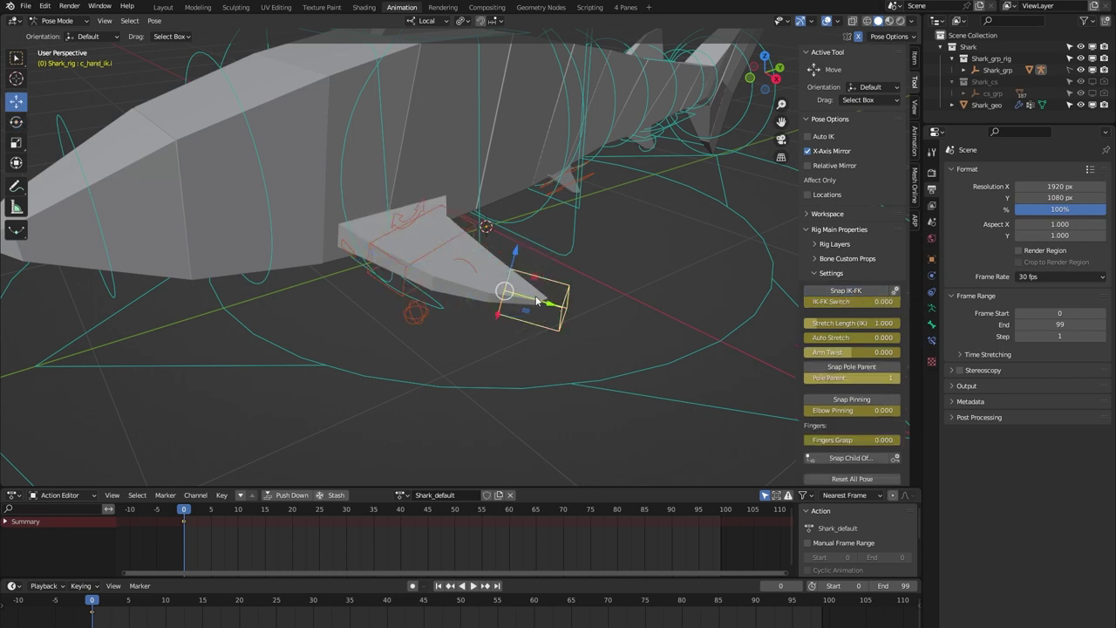
{"action": "left_click_drag", "start_coordinate": [547, 302], "coordinate": [523, 295]}
{"action": "key", "text": "ctrl+z"}
Step: Set Auto Stretch to 1 for the pectoral fin's c_hand_ik.l control
{"action": "left_click", "coordinate": [857, 340]}
{"action": "type", "text": "1"}
{"action": "key", "text": "Return"}
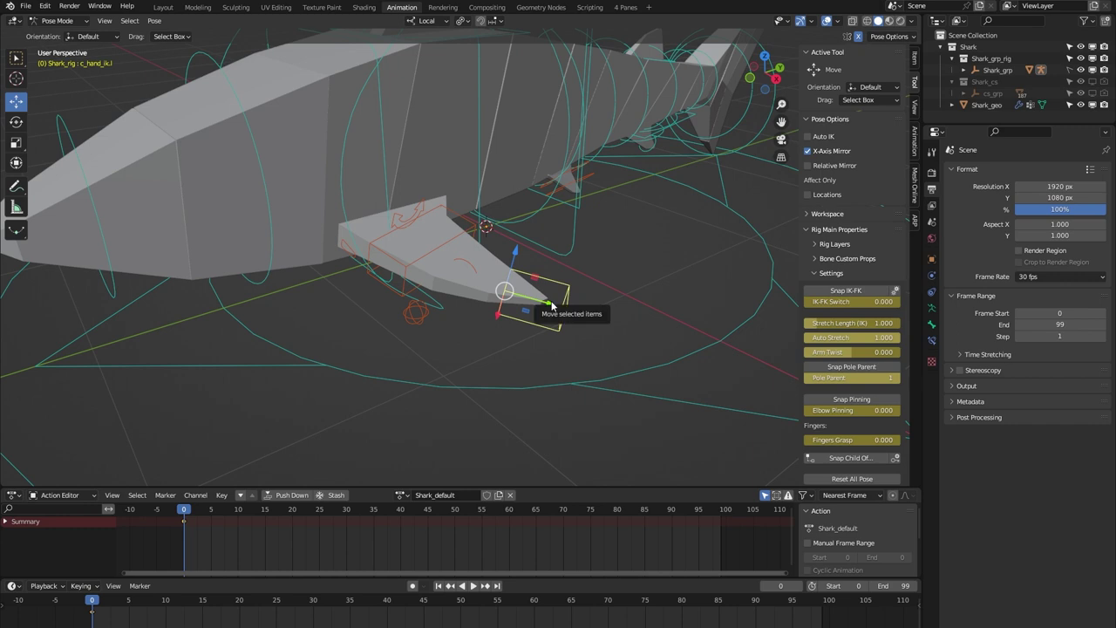
Step: Try stretching the pectoral fin by moving c_hand_ik.l along its local Y axis, undo the move, and set Auto Stretch to 0
{"action": "left_click_drag", "start_coordinate": [551, 304], "coordinate": [754, 417]}
{"action": "key", "text": "ctrl+z"}
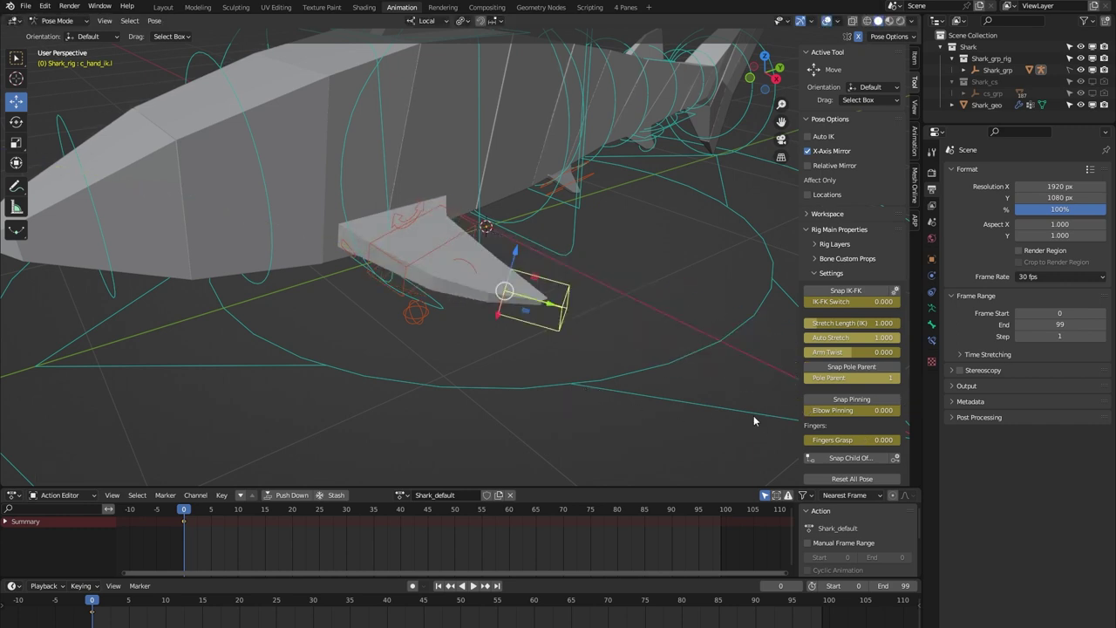
{"action": "left_click", "coordinate": [831, 338]}
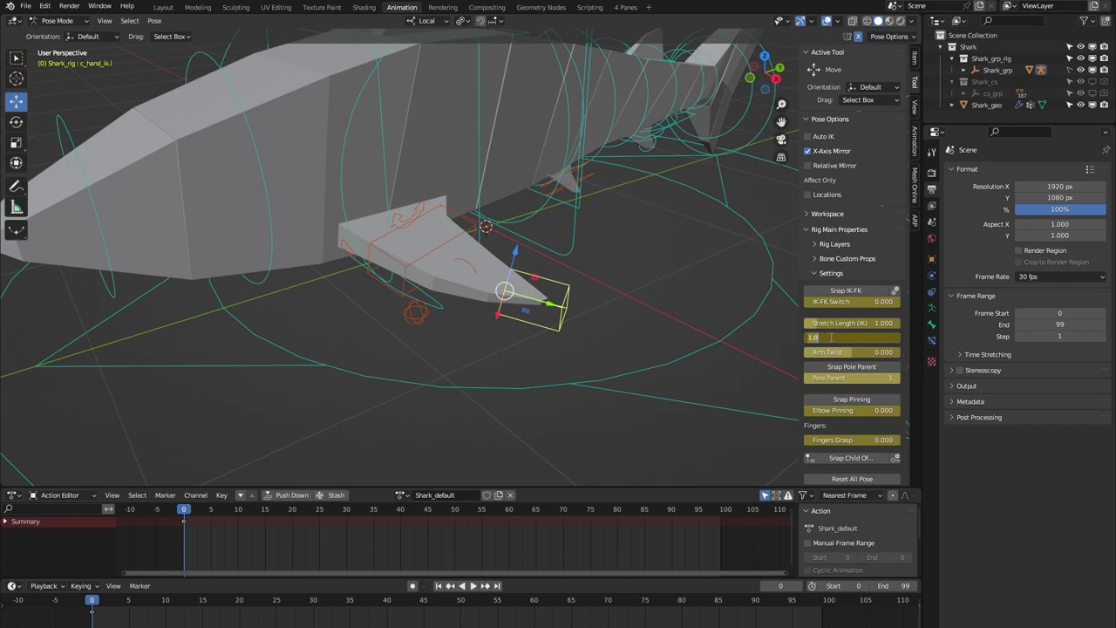
{"action": "type", "text": "0"}
{"action": "key", "text": "Return"}
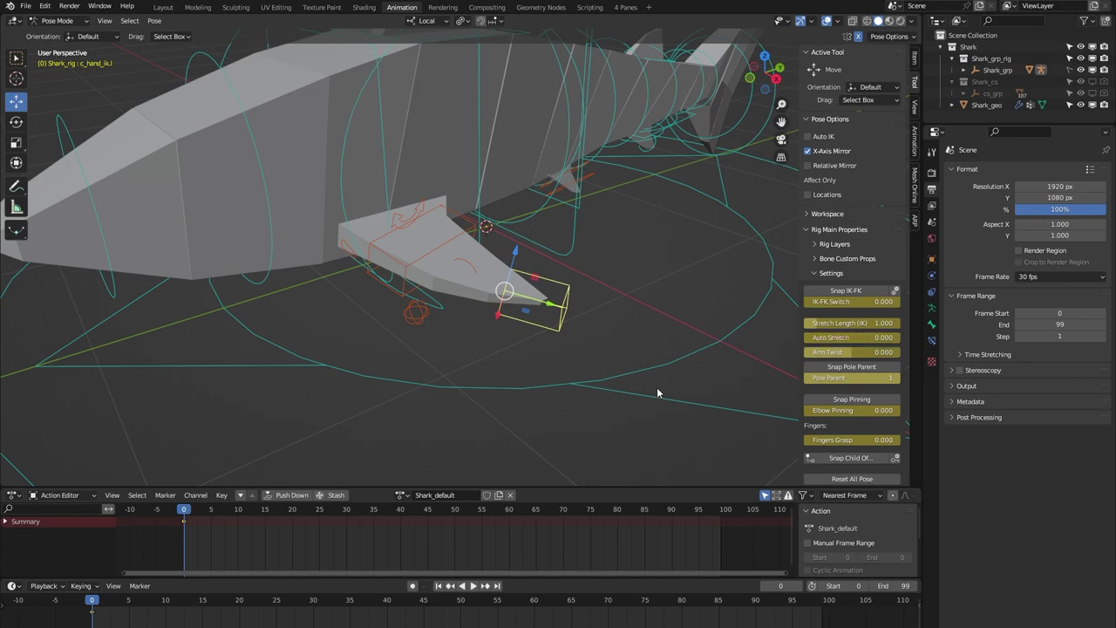
Step: Try moving the pectoral fin's c_hand_ik.l control away from its rest position, and undo the move
{"action": "middle_click_drag", "start_coordinate": [630, 346], "coordinate": [471, 316]}
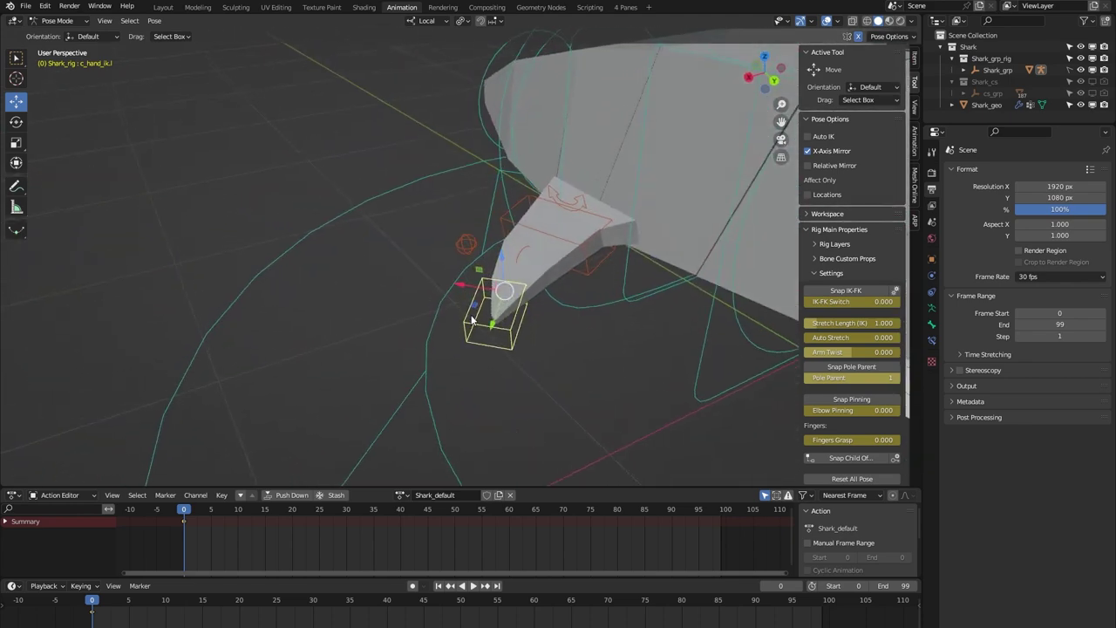
{"action": "scroll", "coordinate": [552, 262], "scroll_direction": "up", "scroll_amount": 1}
{"action": "middle_click_drag", "start_coordinate": [560, 302], "coordinate": [475, 298]}
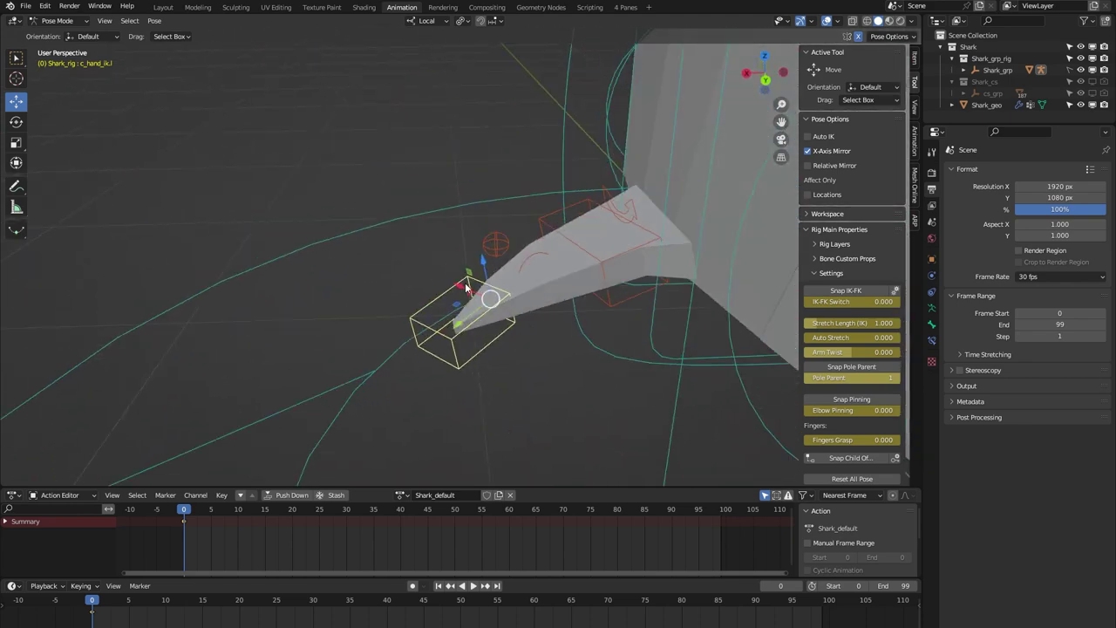
{"action": "left_click_drag", "start_coordinate": [472, 296], "coordinate": [450, 284]}
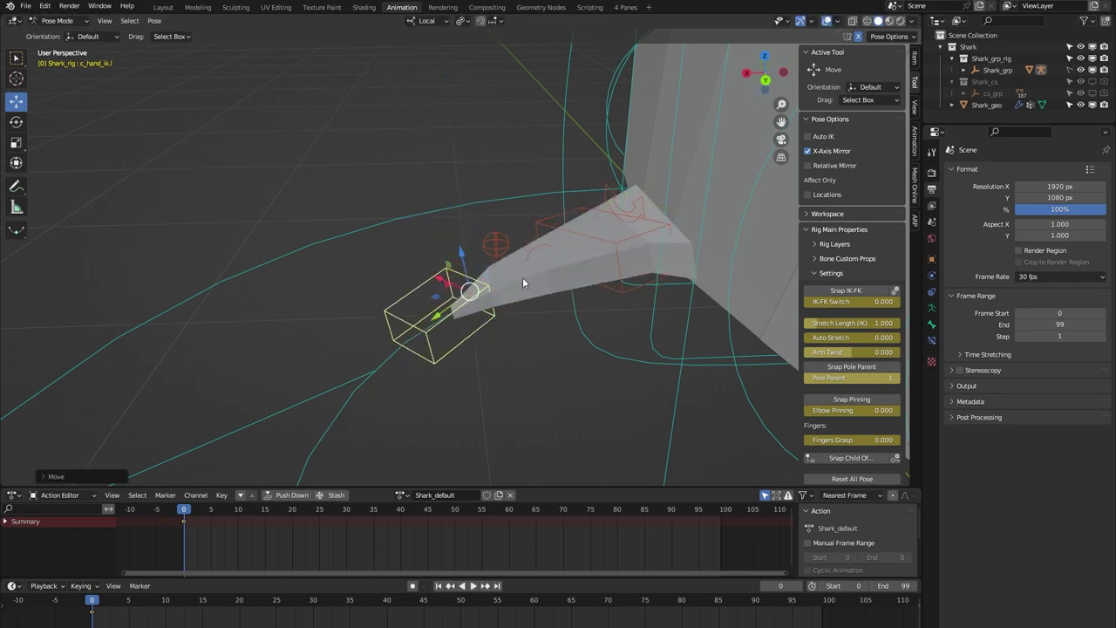
{"action": "key", "text": "ctrl+z"}
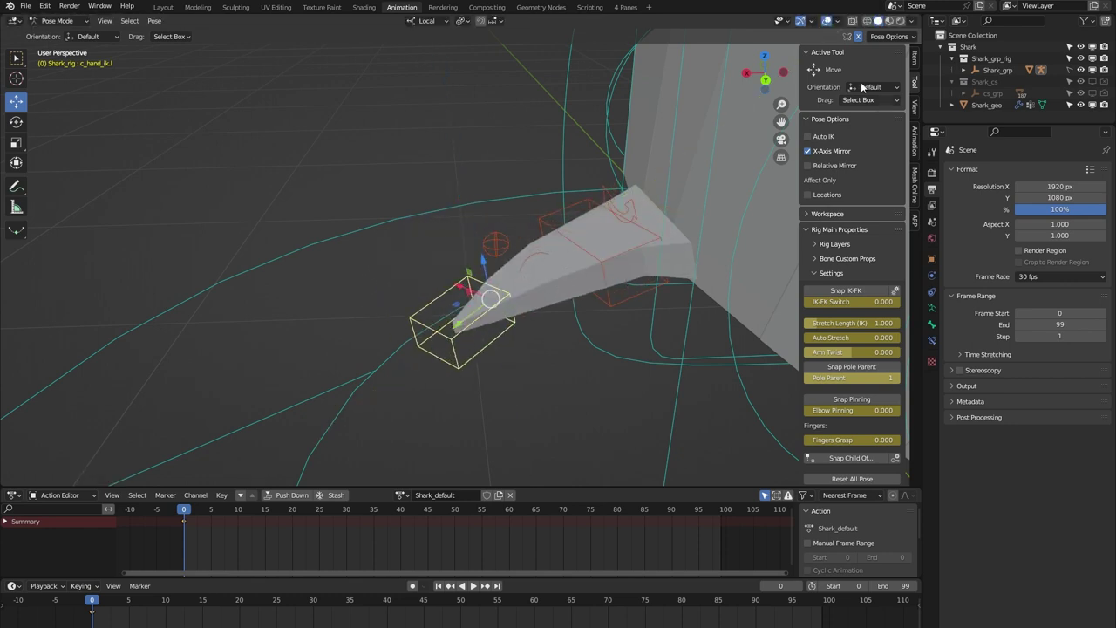
Step: Inspect the fin's controls inside the mesh in wireframe shading, and return to solid shading
{"action": "left_click", "coordinate": [868, 20]}
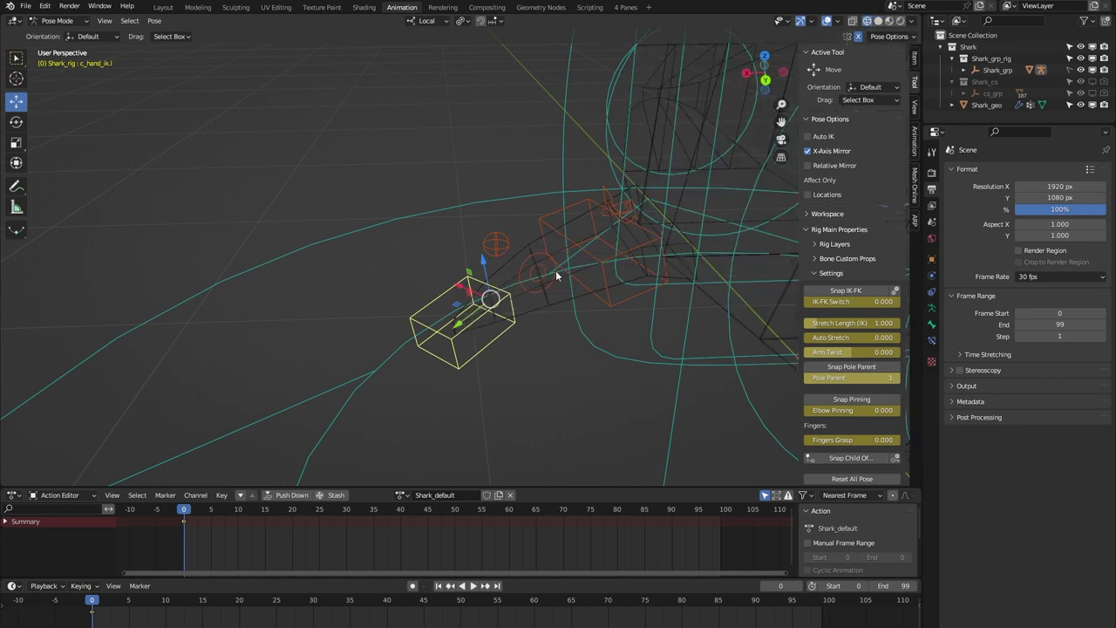
{"action": "left_click", "coordinate": [878, 20]}
Step: Try moving c_hand_ik.l in its local YZ plane with Elbow Pinning off, leaving the control at its rest position
{"action": "middle_click_drag", "start_coordinate": [496, 370], "coordinate": [475, 345]}
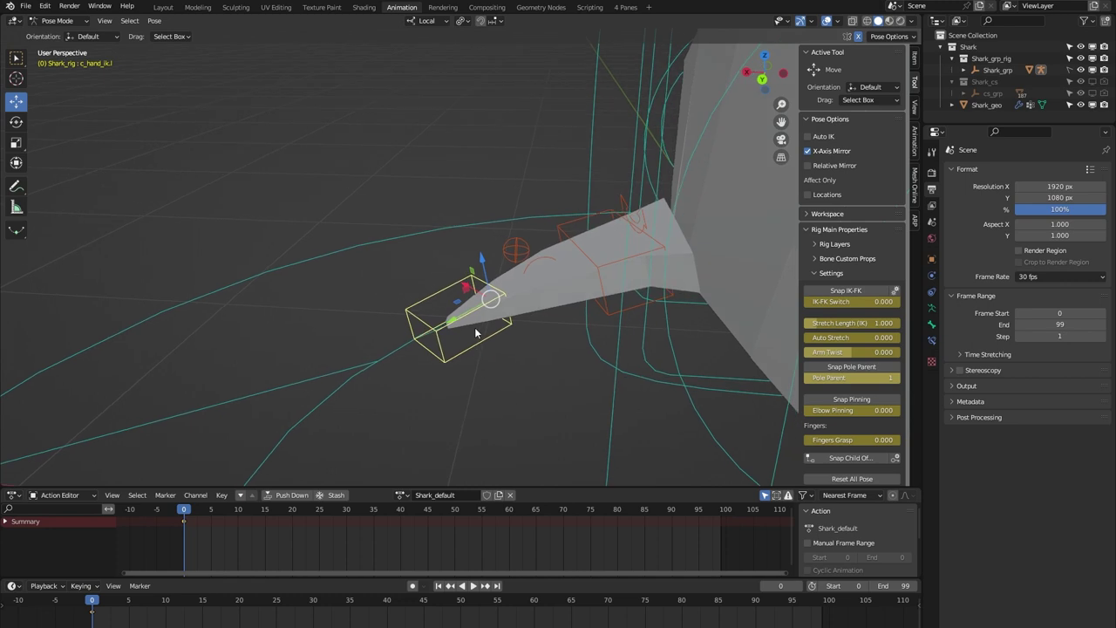
{"action": "left_click_drag", "start_coordinate": [465, 291], "coordinate": [492, 211]}
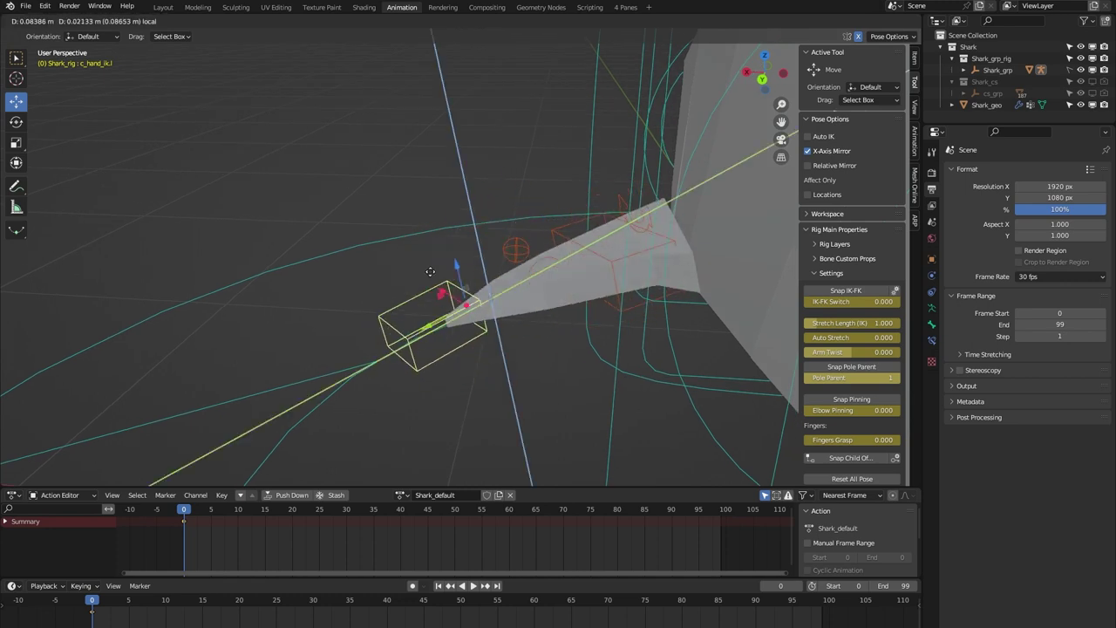
{"action": "left_click", "coordinate": [451, 351]}
Step: Set Elbow Pinning to 1 for the pectoral fin's c_hand_ik.l control
{"action": "left_click", "coordinate": [852, 411]}
{"action": "type", "text": "1"}
{"action": "key", "text": "Return"}
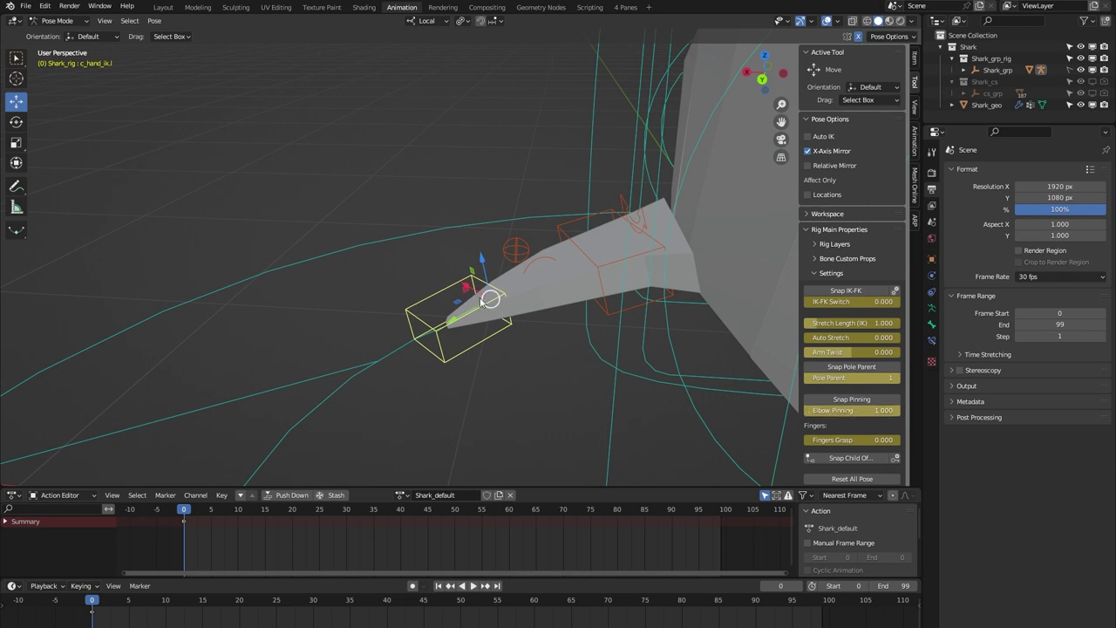
Step: Try moving c_hand_ik.l in its local YZ plane with the elbow pinned, and undo the move
{"action": "key", "text": "g"}
{"action": "key", "text": "shift+x"}
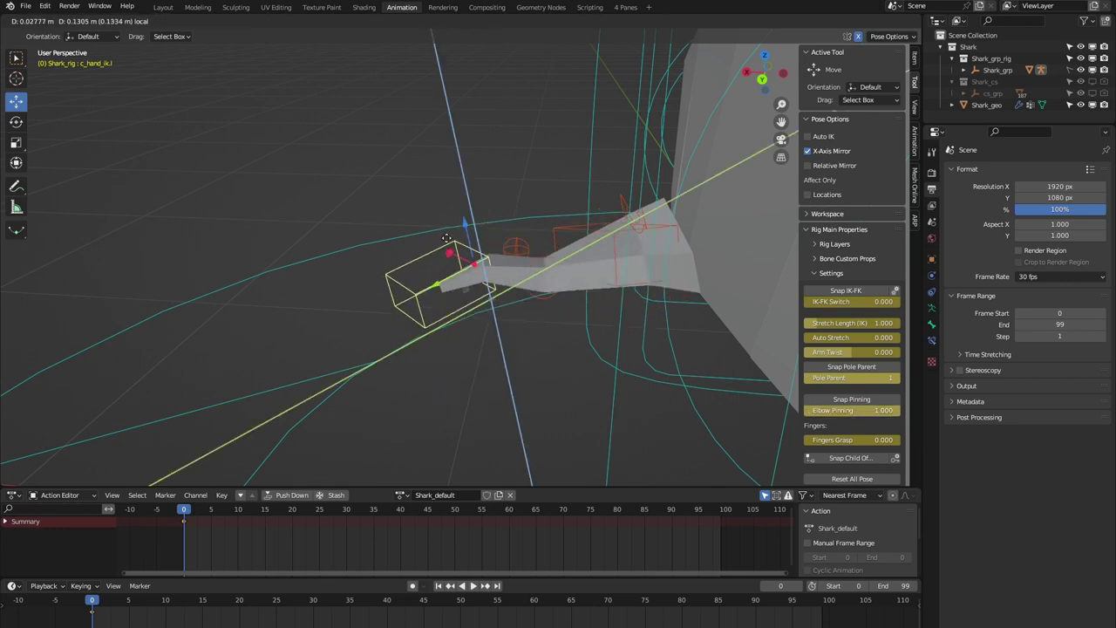
{"action": "mouse_move", "coordinate": [452, 216]}
{"action": "left_mouse_down"}
{"action": "mouse_move", "coordinate": [460, 295]}
{"action": "mouse_move", "coordinate": [469, 206]}
{"action": "mouse_move", "coordinate": [468, 220]}
{"action": "left_mouse_up"}
{"action": "key", "text": "ctrl+z"}
Step: Set Elbow Pinning back to 0 for the c_hand_ik.l control
{"action": "double_click", "coordinate": [854, 409]}
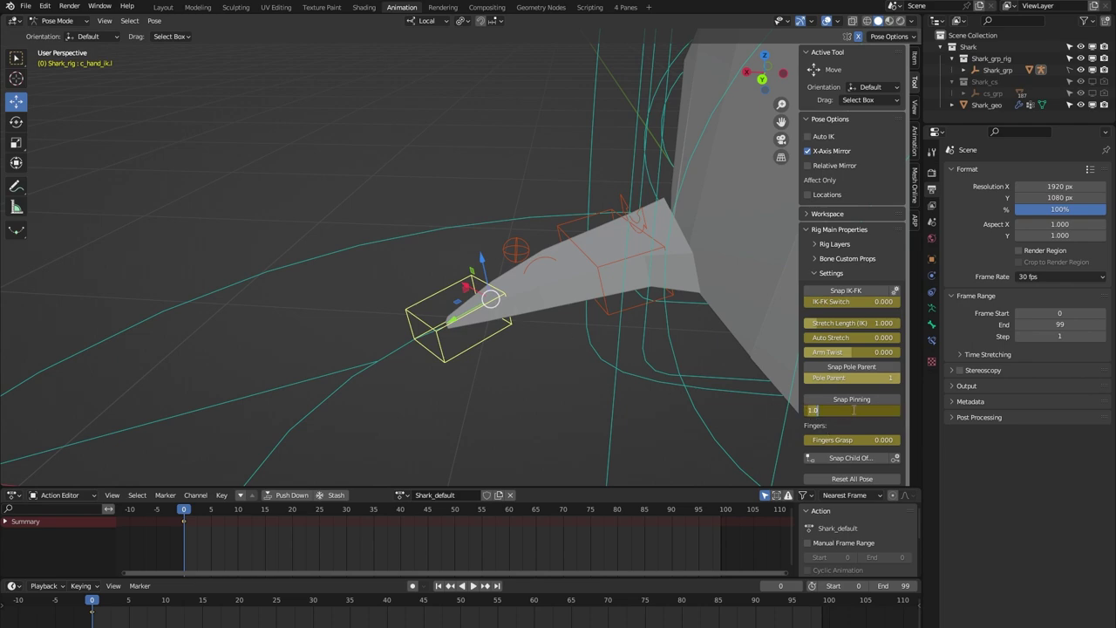
{"action": "type", "text": "0"}
{"action": "key", "text": "Return"}
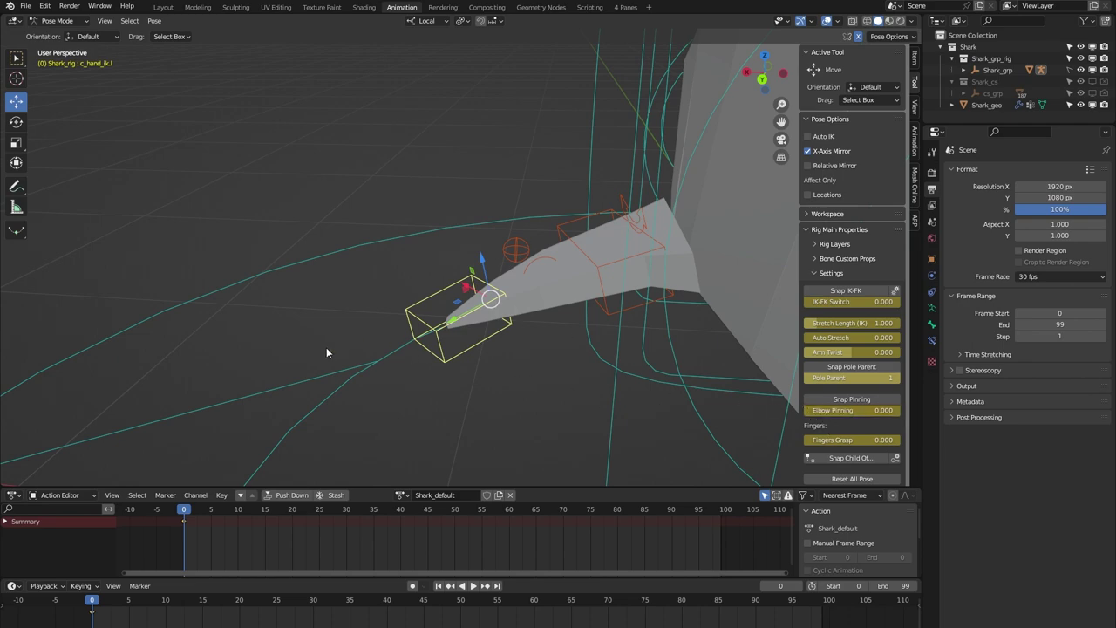
{"action": "middle_click_drag", "start_coordinate": [326, 348], "coordinate": [546, 347]}
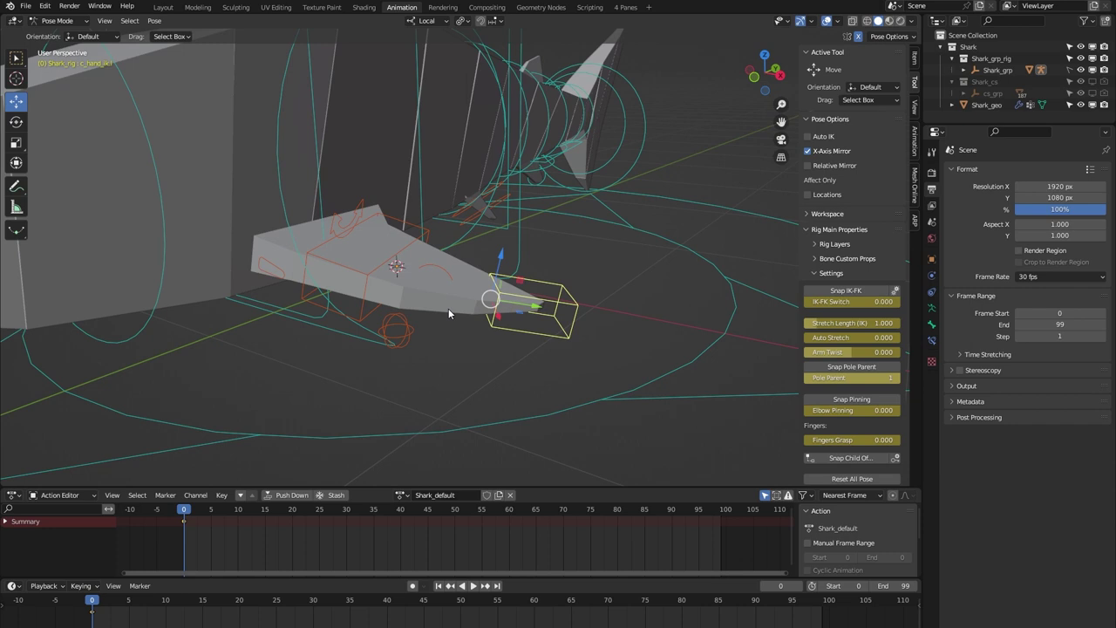
{"action": "scroll", "coordinate": [449, 307], "scroll_direction": "down", "scroll_amount": 8}
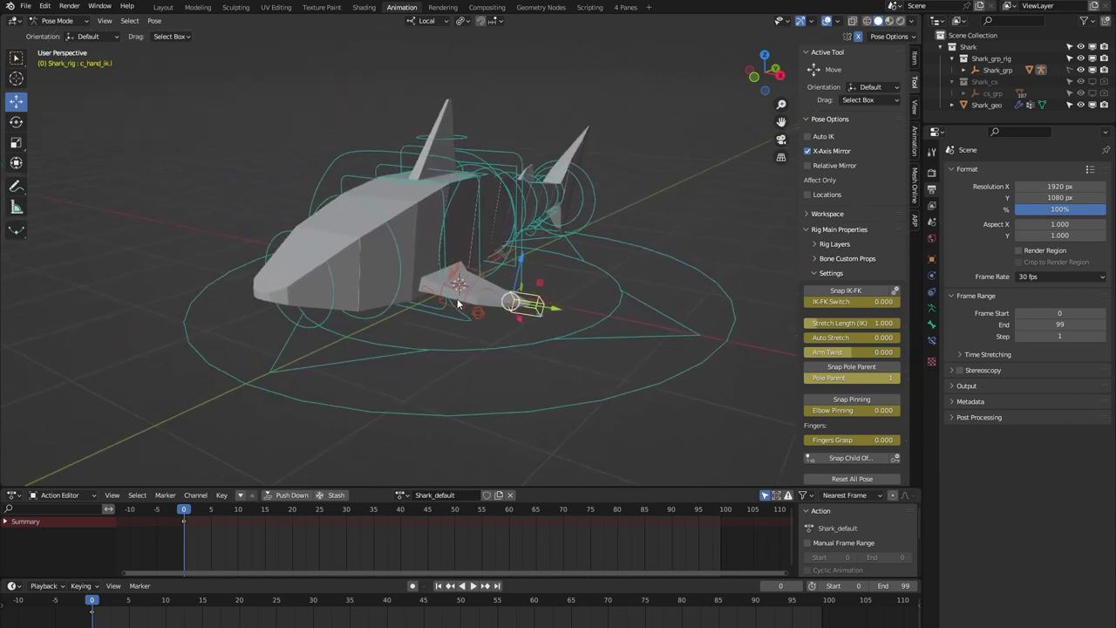
{"action": "middle_click_drag", "start_coordinate": [457, 304], "coordinate": [451, 303], "text": "shift"}
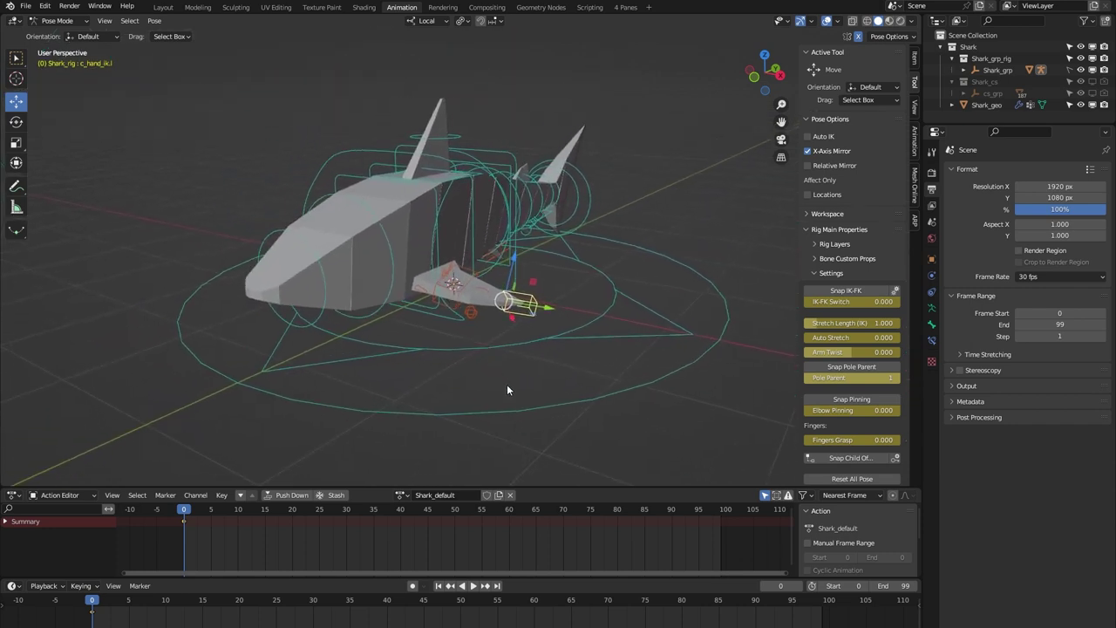